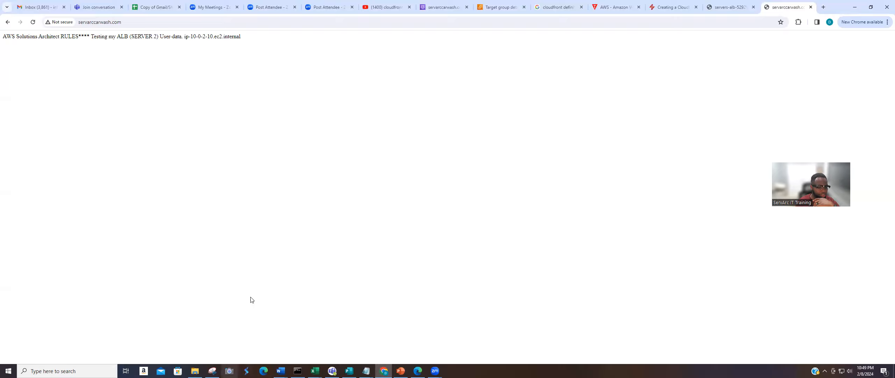
Step: Return to the servarccarwash.com hosted zone page and start a search of the AWS services
left_click(440, 6)
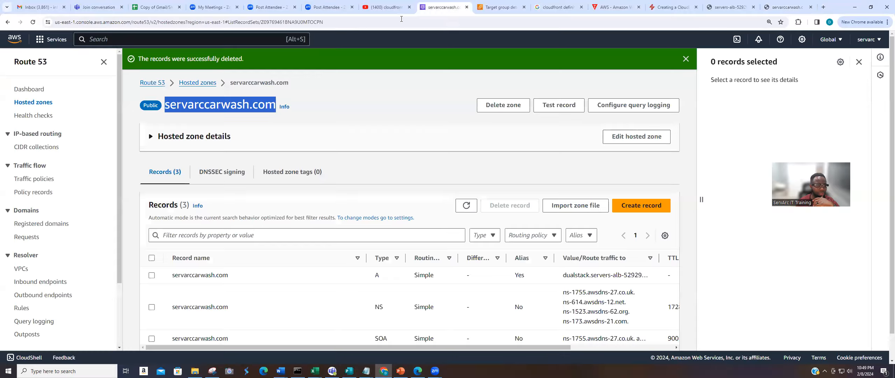
left_click(174, 41)
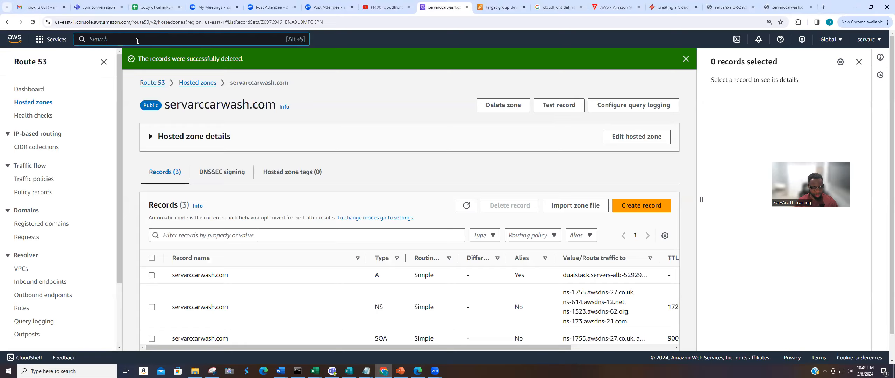
type("AWS ")
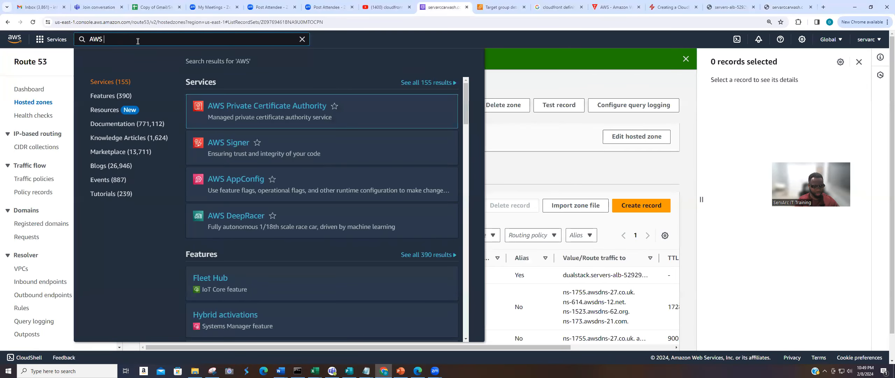
type("Cer")
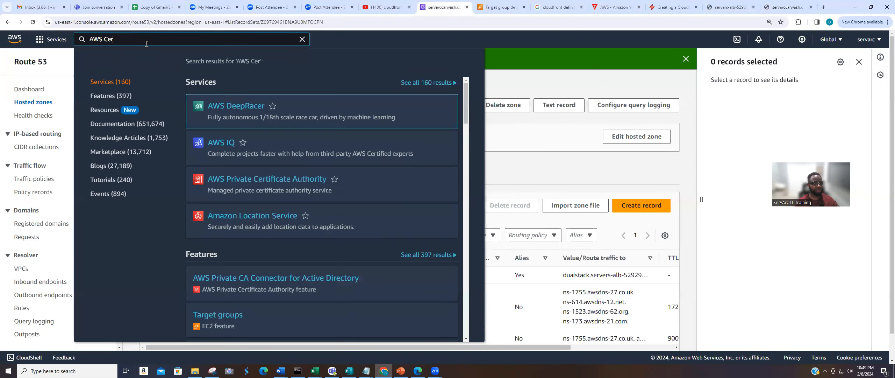
key("BackSpace")
key("BackSpace")
key("BackSpace")
key("BackSpace")
key("BackSpace")
key("BackSpace")
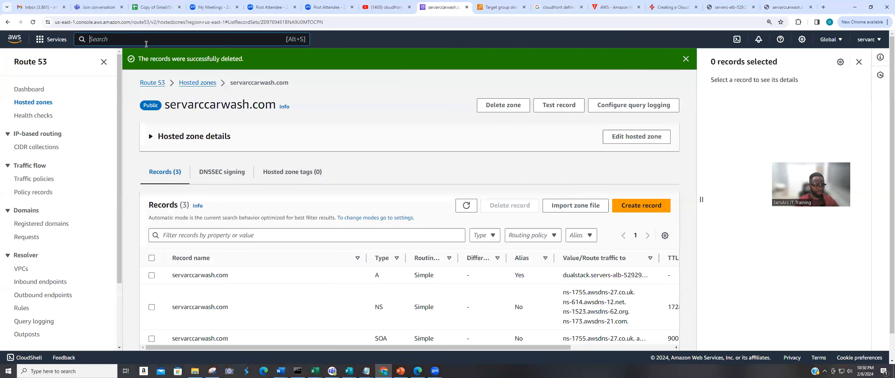
Step: Search the AWS services for "Certi" and open Certificate Manager
type("Certi")
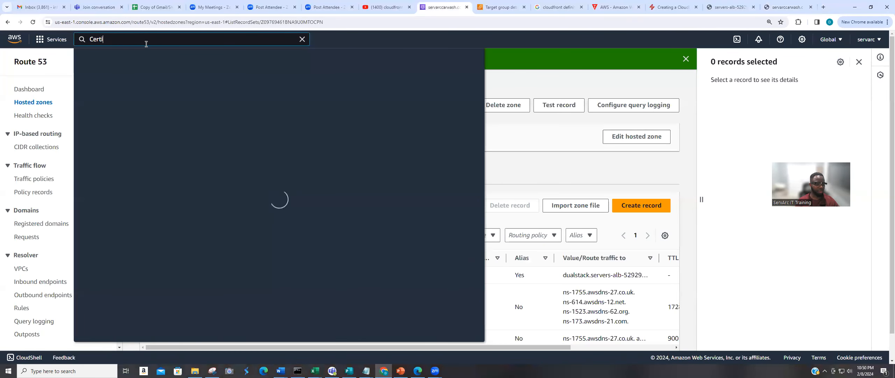
left_click(243, 113)
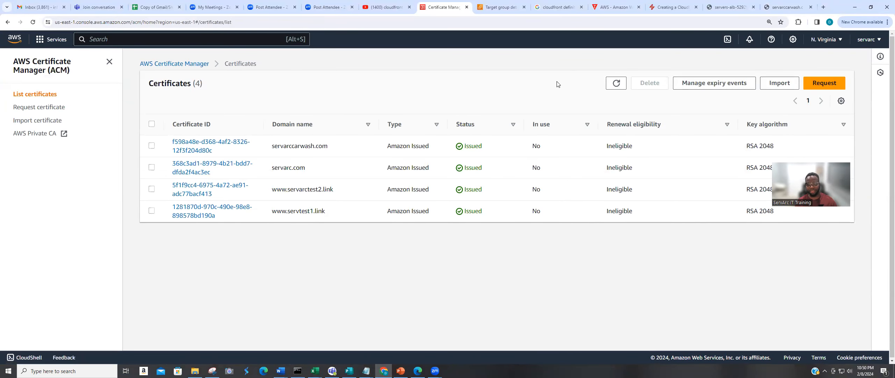
Step: Start a public certificate request and review its domain name, validation method, key algorithm and tag options
double_click(821, 85)
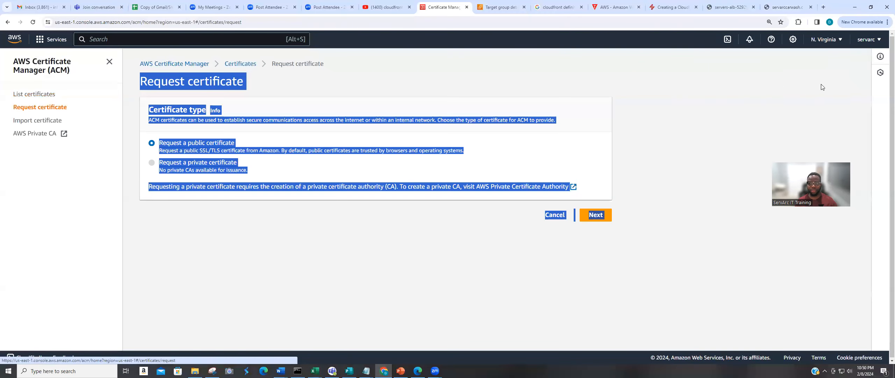
left_click(305, 230)
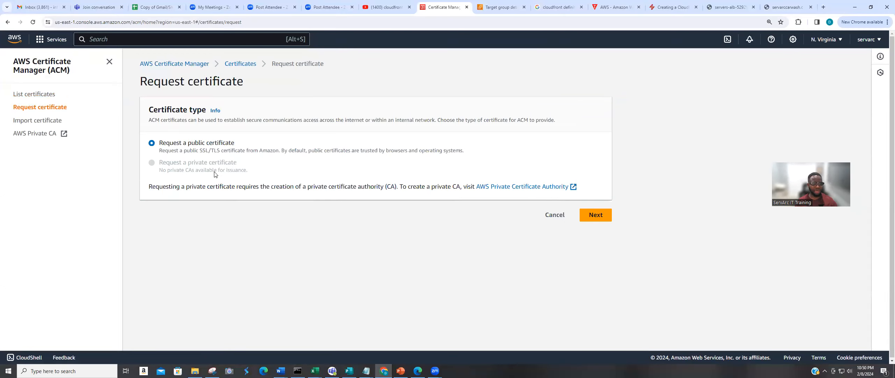
left_click(596, 216)
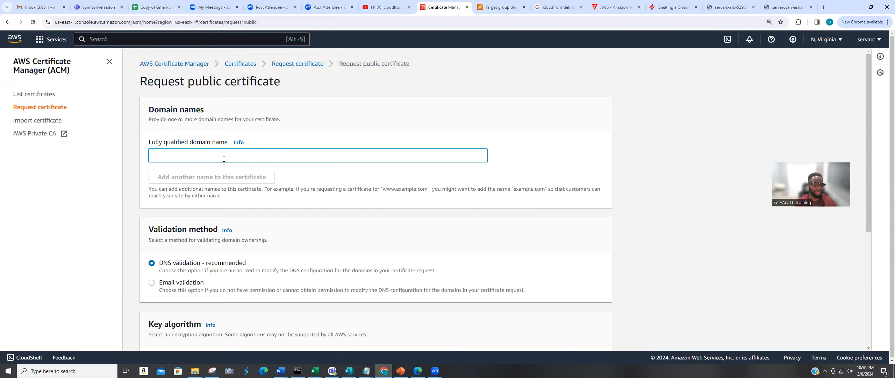
scroll(147, 206, "down", 3)
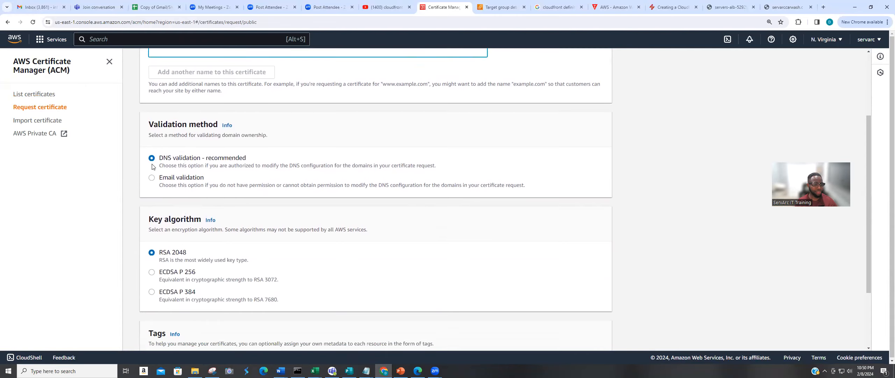
scroll(203, 184, "down", 3)
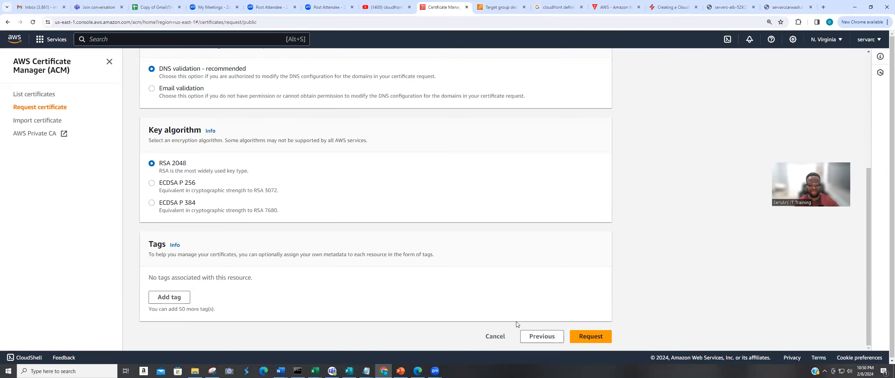
scroll(142, 290, "up", 6)
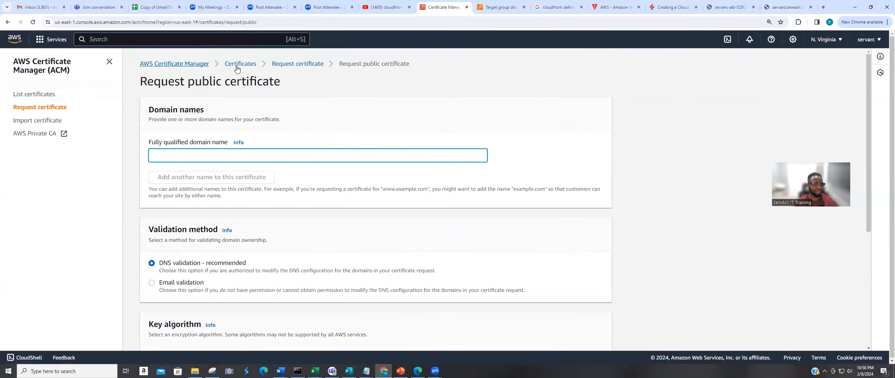
Step: Return to the certificate list, open the servarccarwash.com certificate and review its domains and CNAME records
left_click(237, 64)
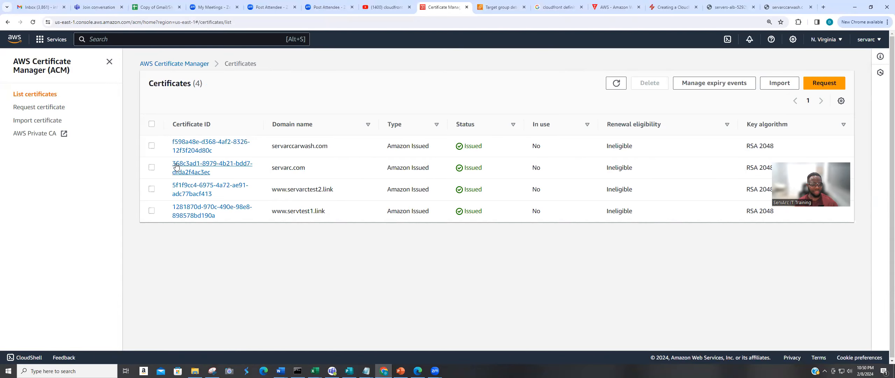
left_click(206, 148)
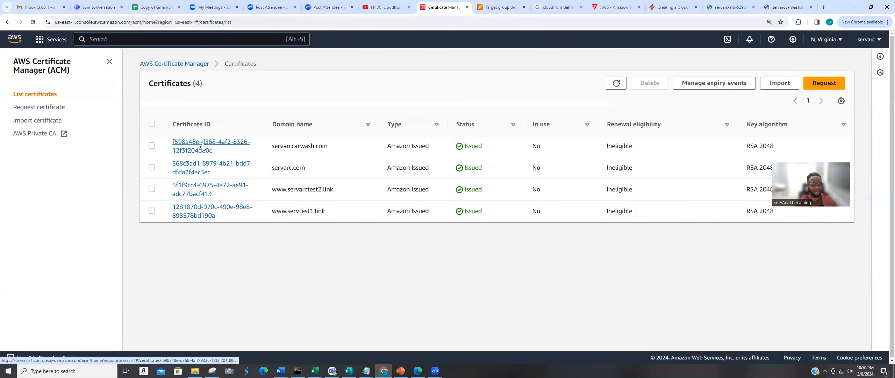
scroll(572, 278, "down", 2)
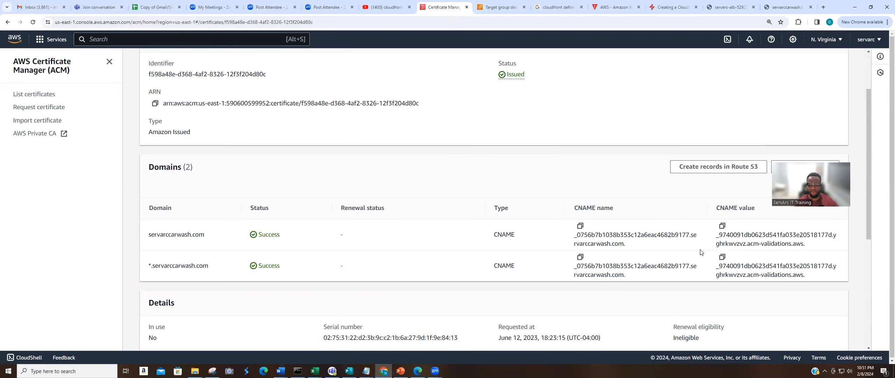
Step: Duplicate the certificate's browser tab and open the servarccarwash.com hosted zone in Route 53 there
right_click(439, 7)
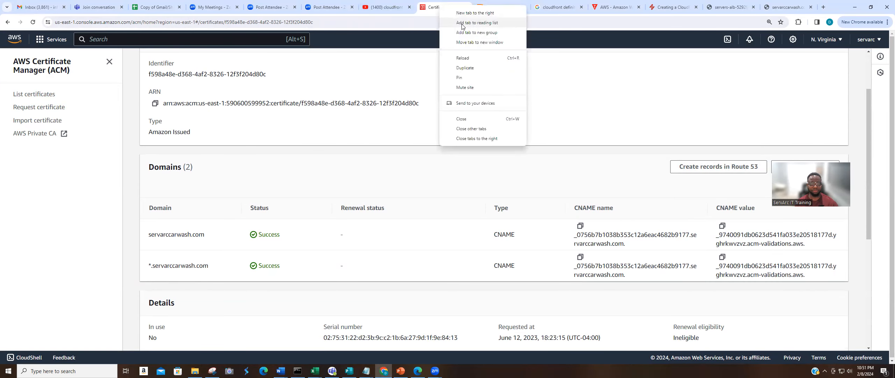
left_click(472, 71)
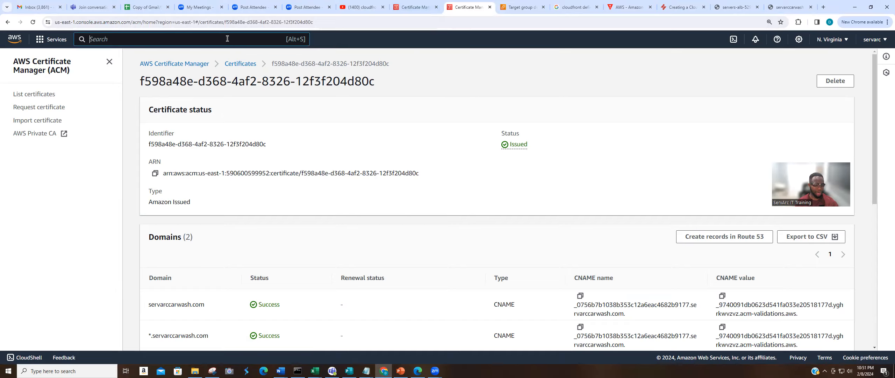
type("r")
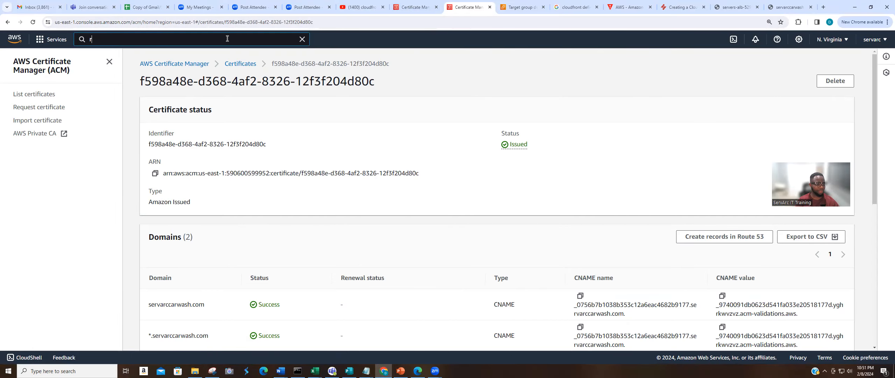
type("oute 53")
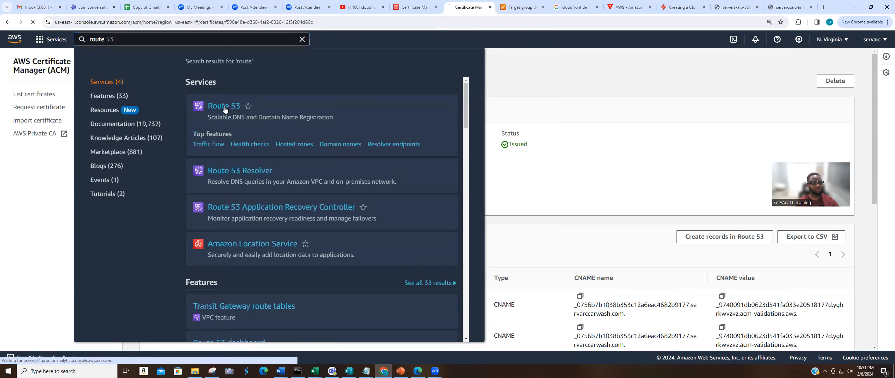
left_click(185, 105)
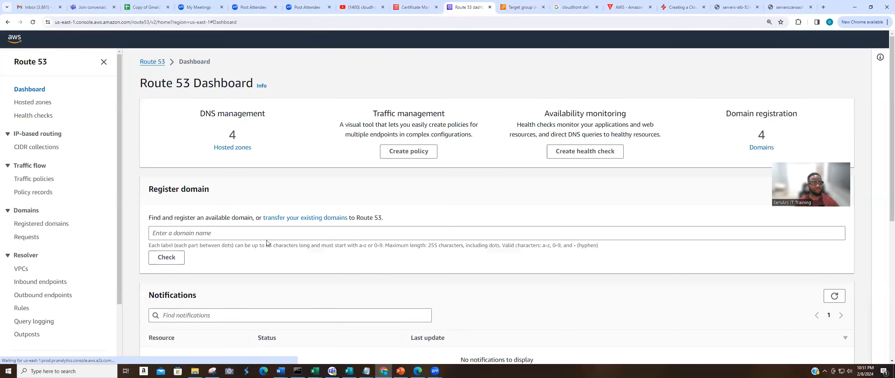
left_click(232, 148)
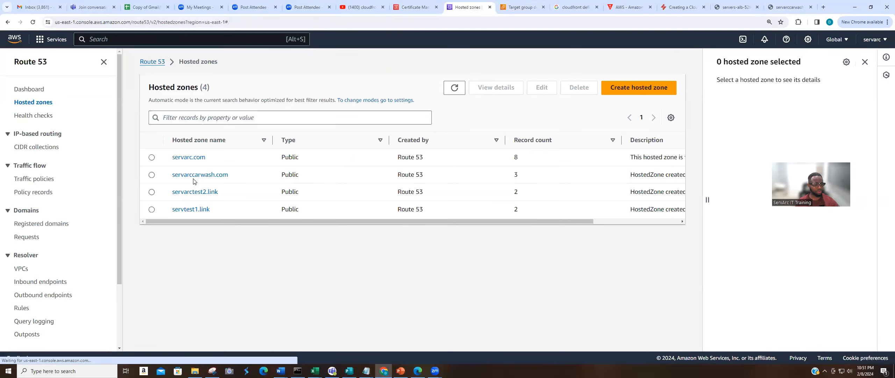
left_click(194, 179)
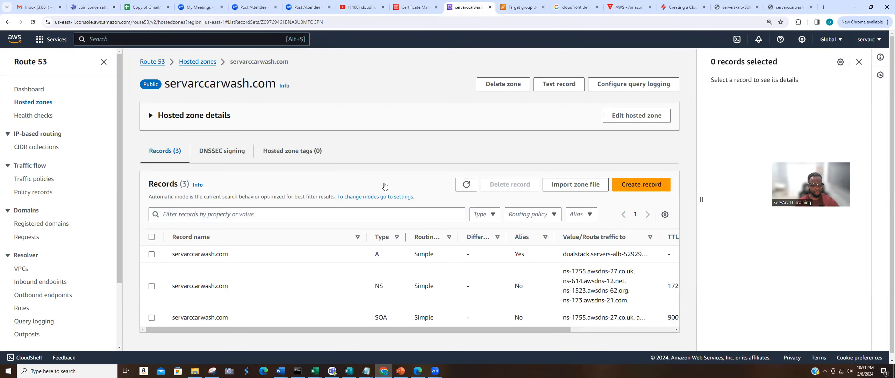
Step: View the Route 53 record creation page for the servarccarwash.com certificate and return to the certificate's domain details
left_click(414, 8)
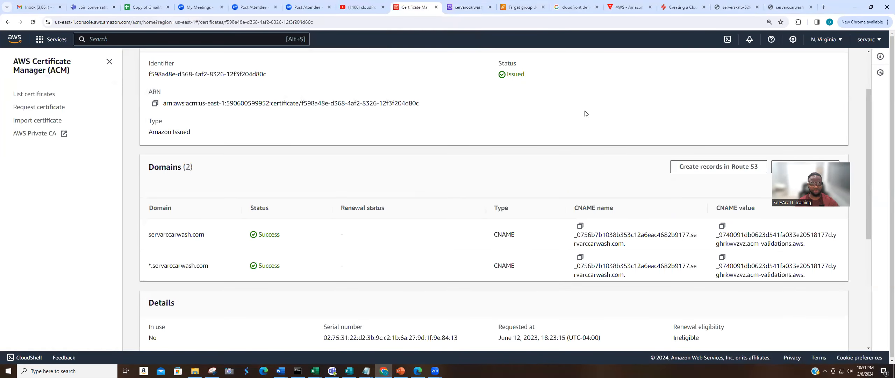
left_click(711, 168)
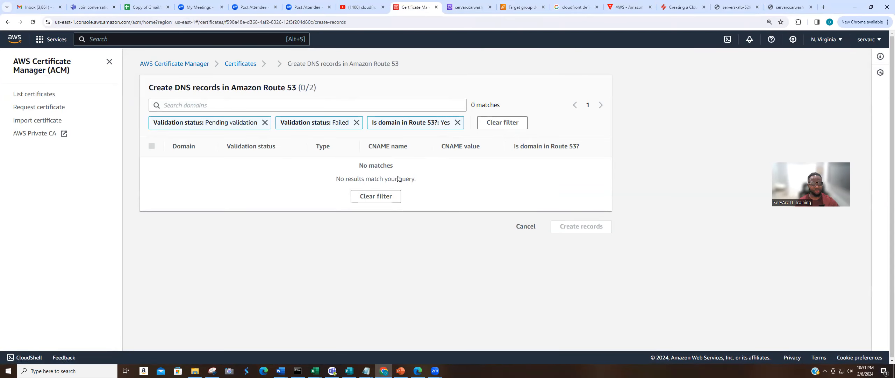
left_click(239, 65)
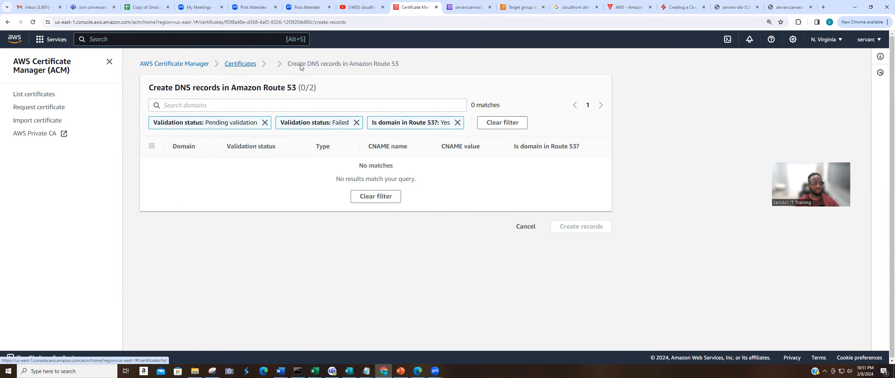
left_click(214, 145)
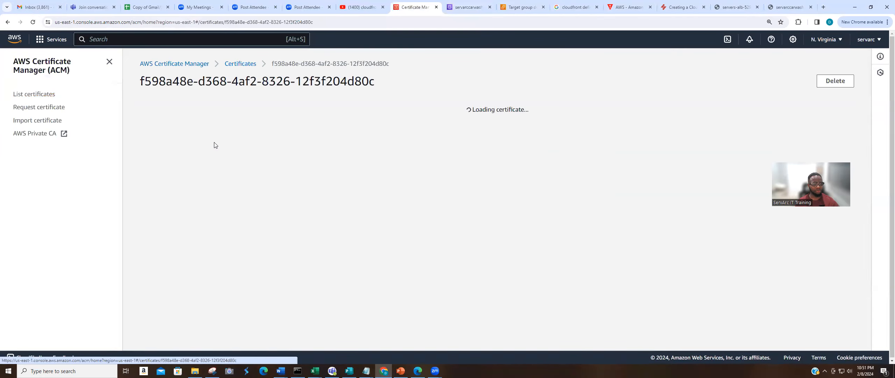
scroll(235, 239, "down", 2)
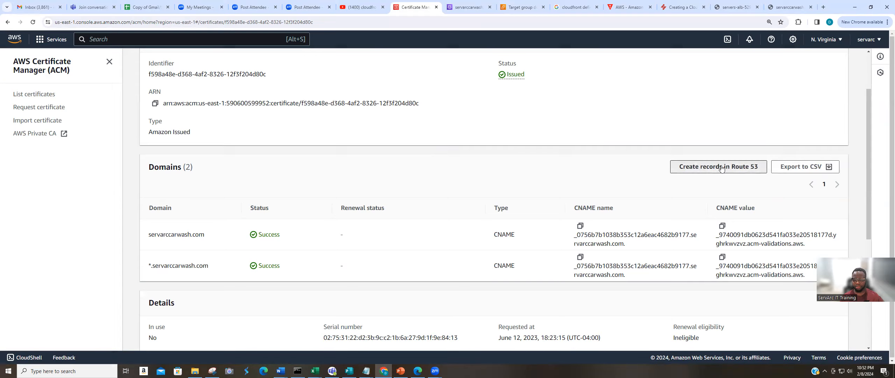
Step: Open Route 53 record creation for the certificate and remove the validation status and Route 53 domain filters
left_click(710, 167)
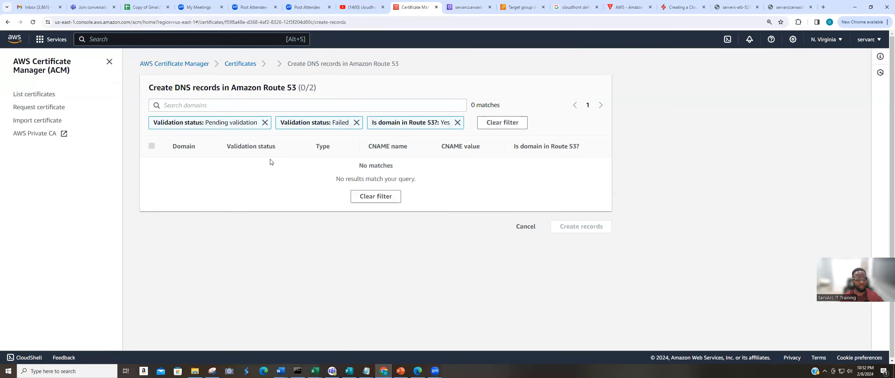
left_click(264, 122)
left_click(331, 122)
left_click(230, 122)
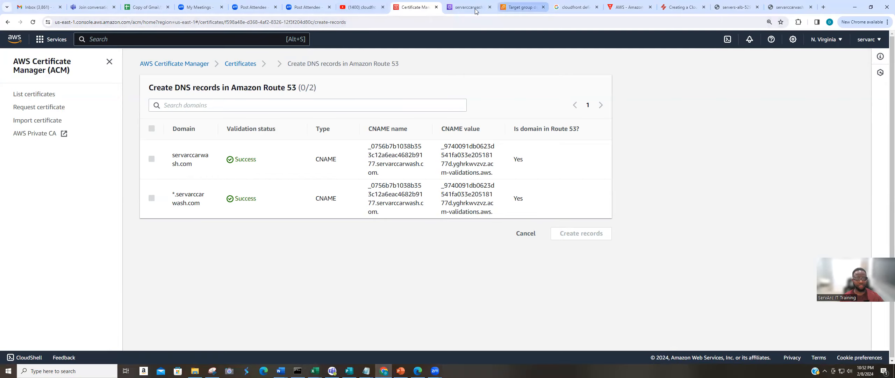
Step: Start a new record in the servarccarwash.com hosted zone and set its record type to CNAME
left_click(462, 7)
scroll(330, 188, "down", 1)
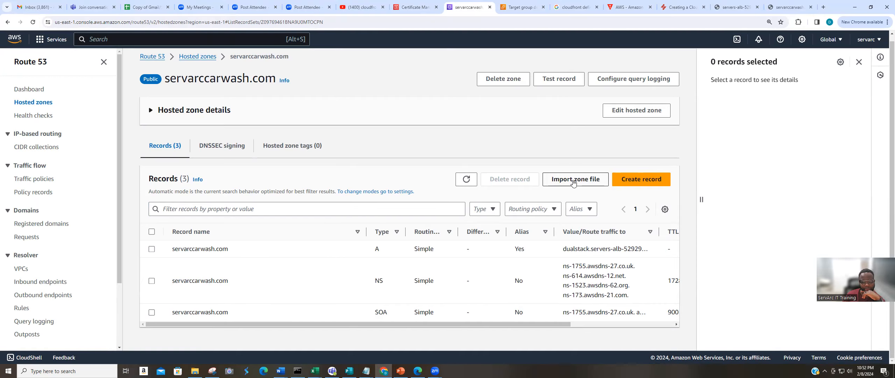
left_click(630, 180)
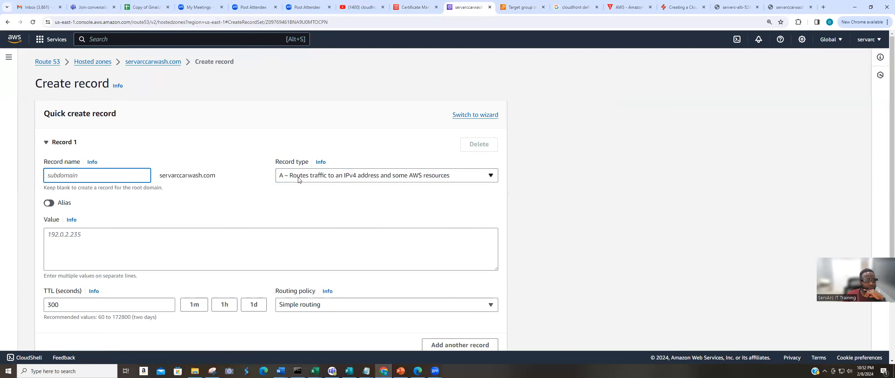
left_click(298, 180)
left_click(324, 214)
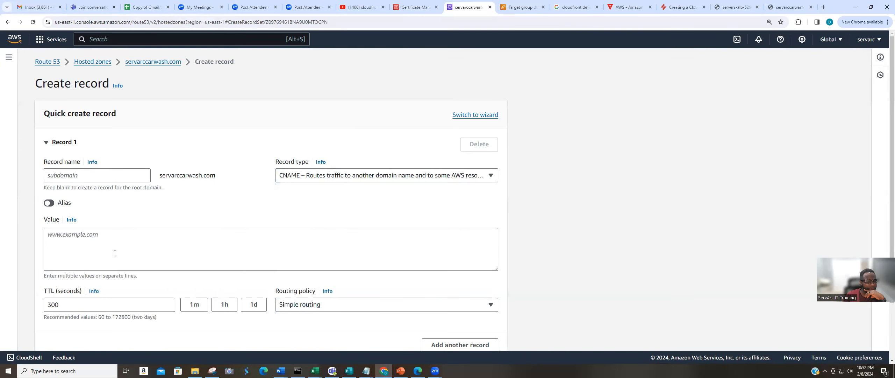
Step: Turn the CNAME record into an alias to another record in this hosted zone and check the available records and endpoint types
left_click(51, 204)
left_click(77, 233)
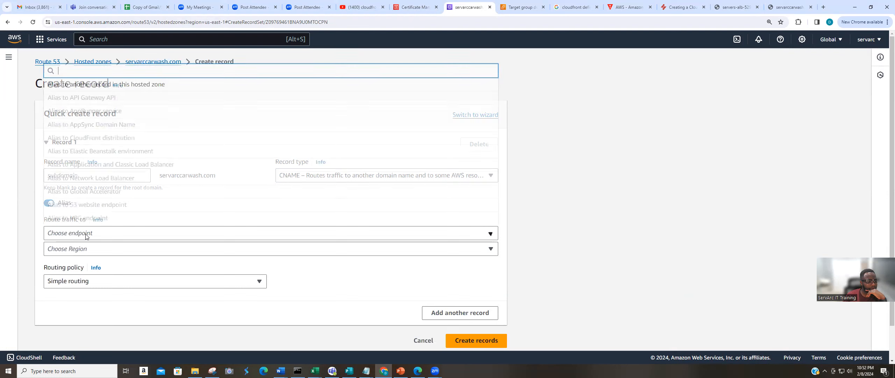
scroll(110, 190, "down", 1)
scroll(110, 191, "up", 1)
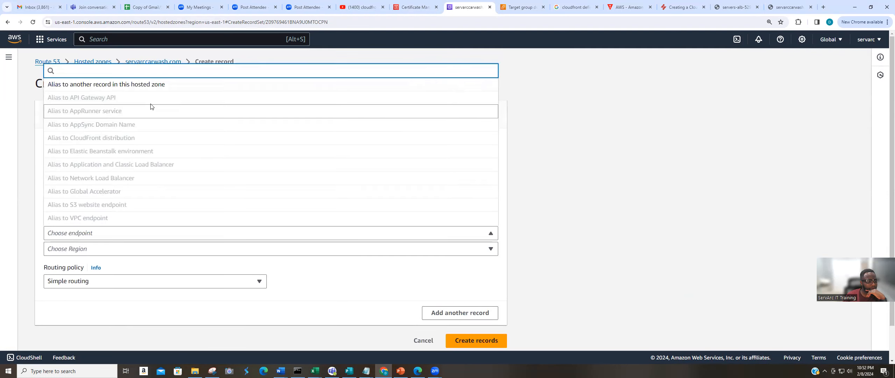
left_click(137, 87)
left_click(142, 269)
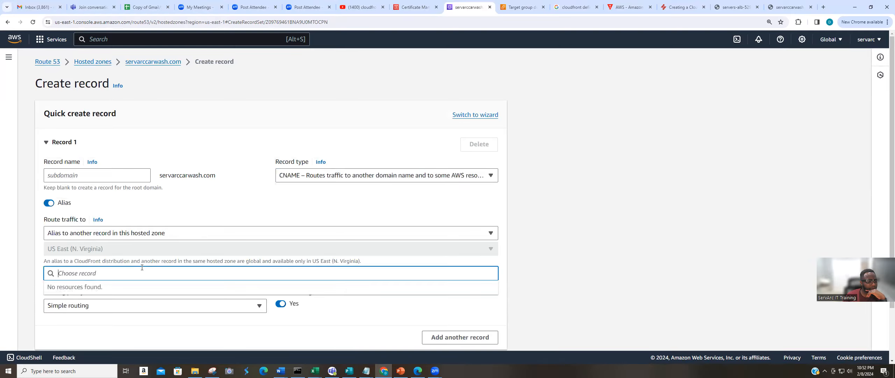
left_click(212, 241)
left_click(211, 237)
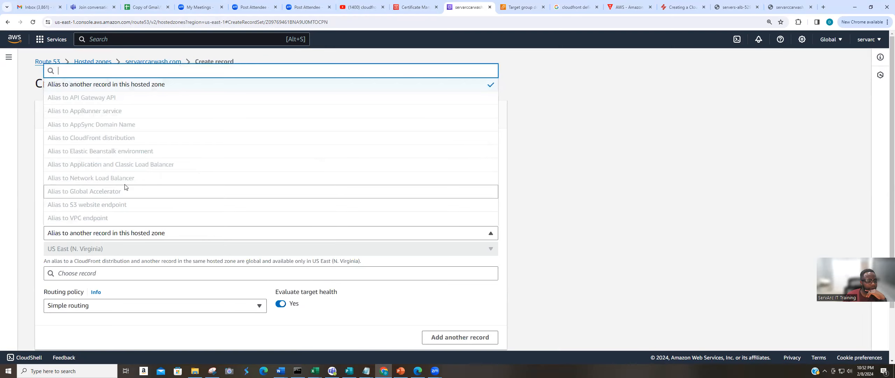
left_click(560, 187)
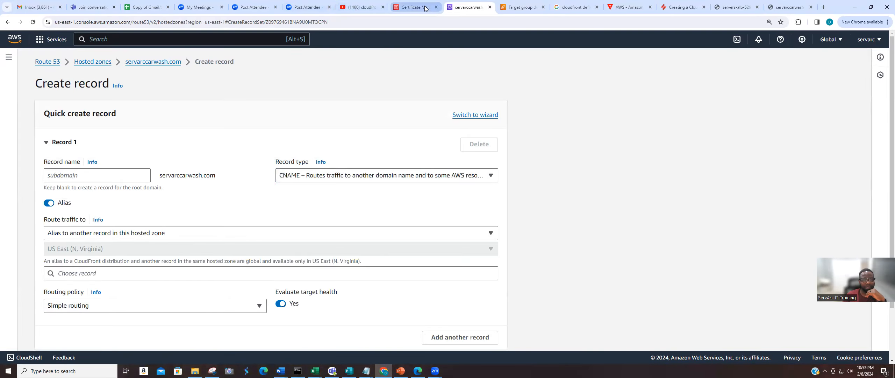
Step: Examine the certificate's CNAME name and value on the Certificate Manager page for creating DNS records in Route 53
left_click(413, 7)
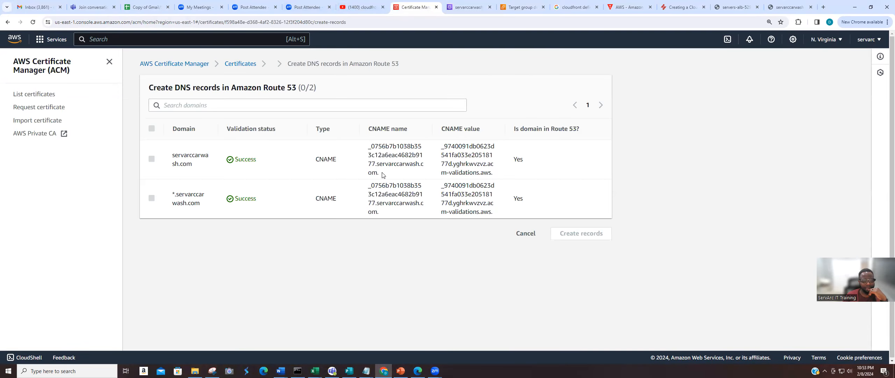
left_click_drag(374, 155, 374, 149)
left_click_drag(367, 147, 436, 180)
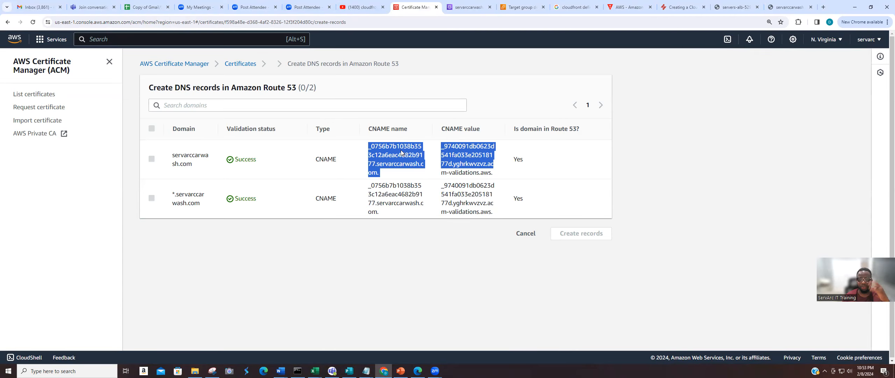
left_click(773, 163)
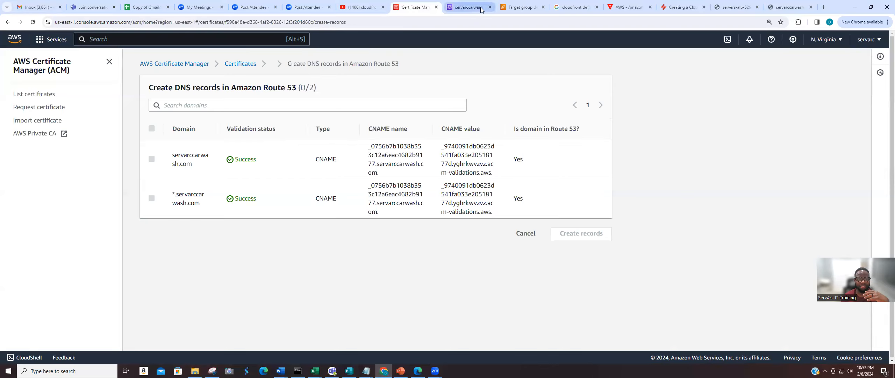
mouse_move(487, 8)
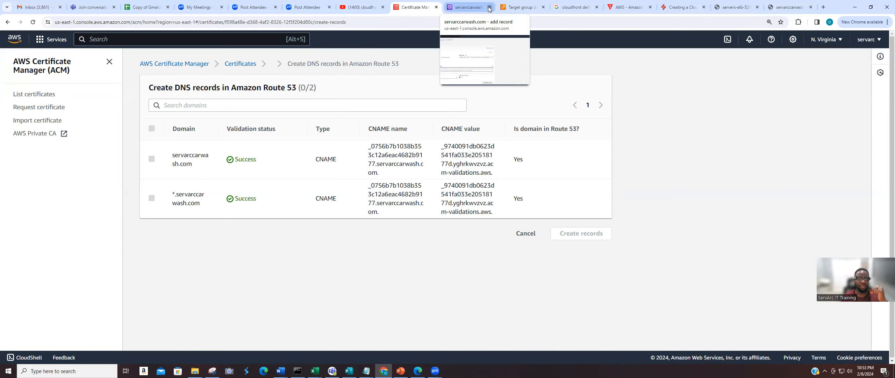
Step: Search the AWS console for ec2 and open the Load Balancers list in EC2
left_click(377, 20)
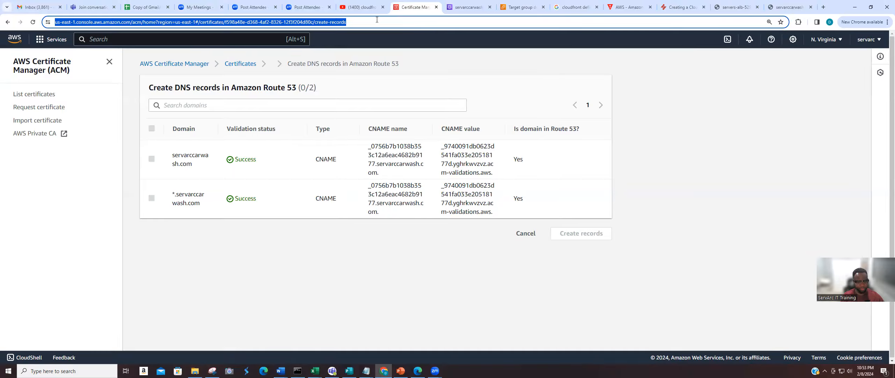
key("BackSpace")
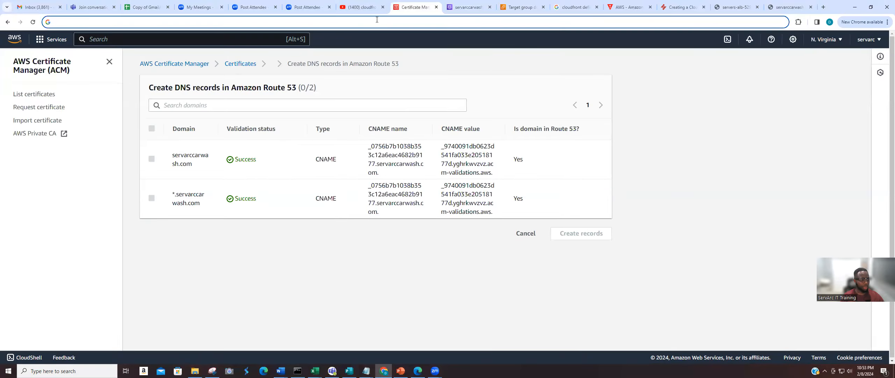
left_click(159, 40)
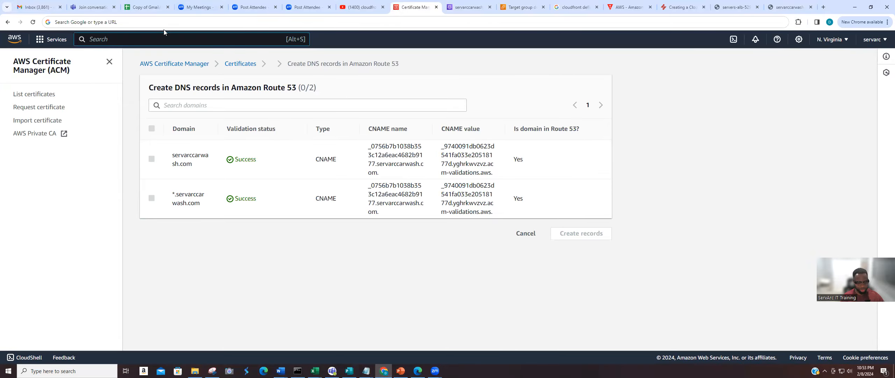
type("el")
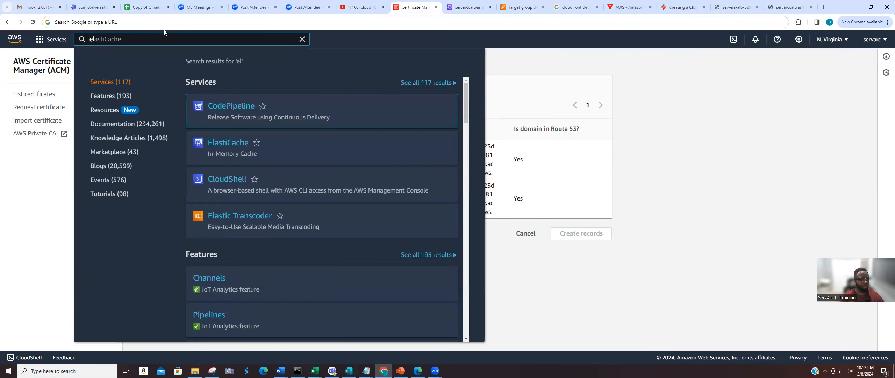
key("BackSpace")
key("BackSpace")
key("BackSpace")
type("ec2")
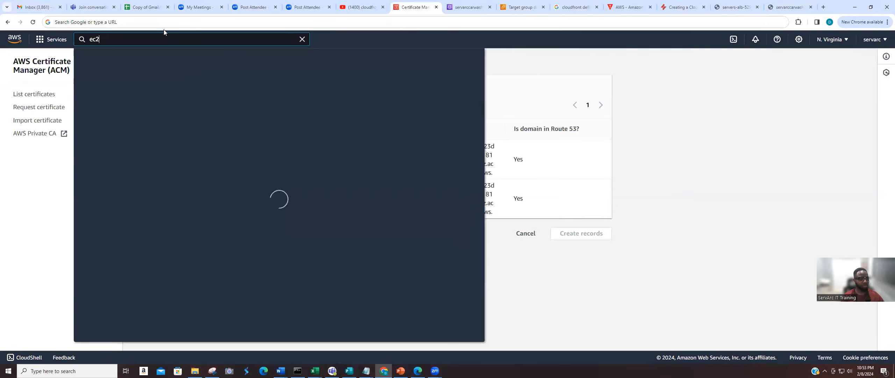
left_click(217, 97)
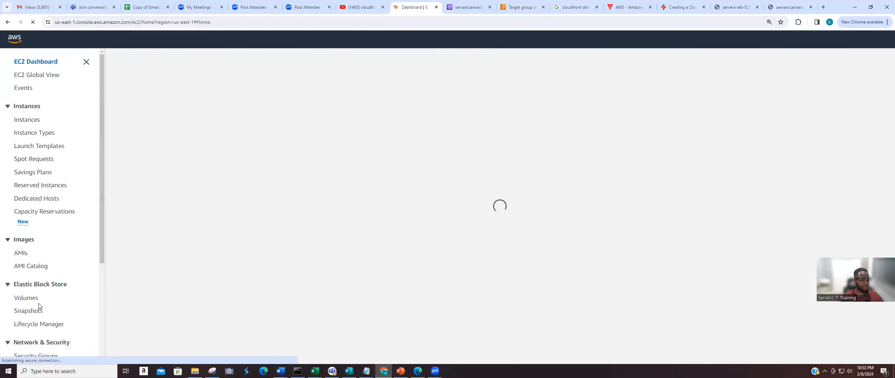
scroll(39, 304, "down", 4)
left_click(35, 284)
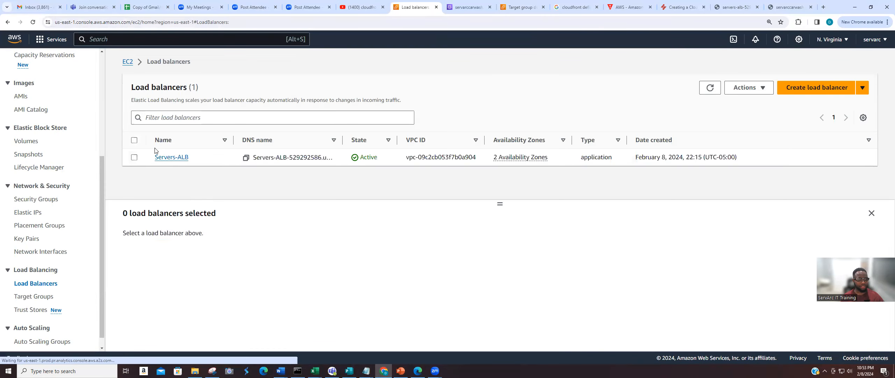
Step: Select the Servers-ALB load balancer and show its listeners and rules
left_click(146, 159)
scroll(243, 269, "down", 2)
scroll(269, 266, "up", 2)
left_click(197, 241)
scroll(278, 266, "down", 2)
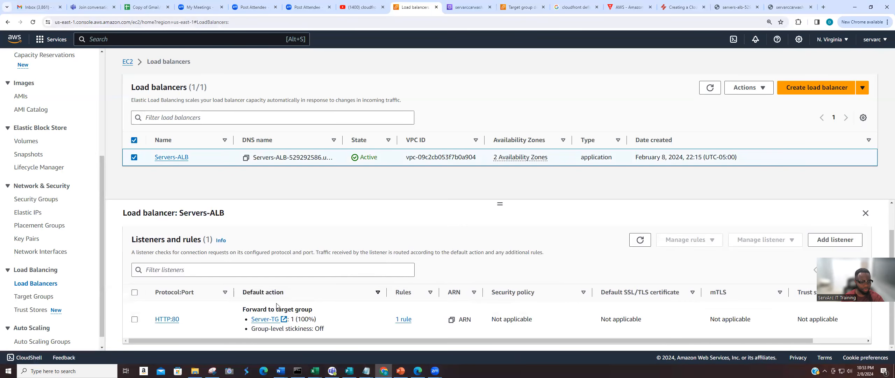
Step: Start a new listener on Servers-ALB using HTTPS on port 443 and forward it to the target group Server-TG
left_click(835, 239)
scroll(207, 235, "down", 3)
left_click(168, 168)
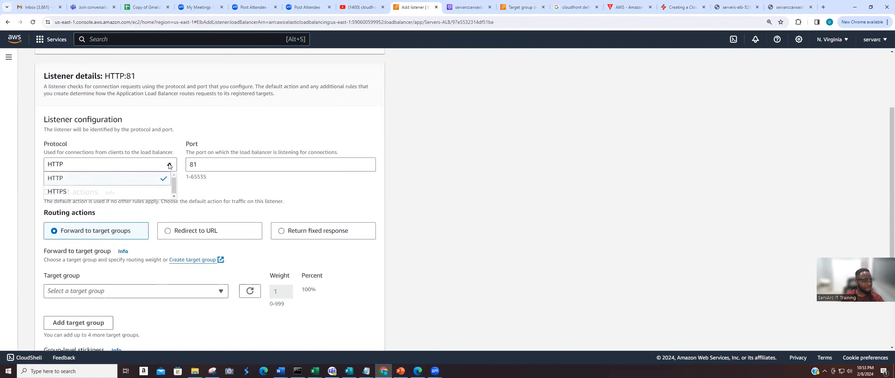
left_click(75, 193)
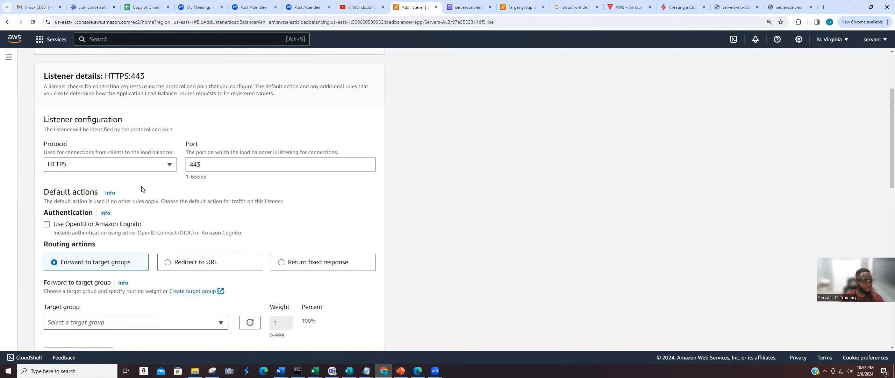
scroll(127, 210, "down", 2)
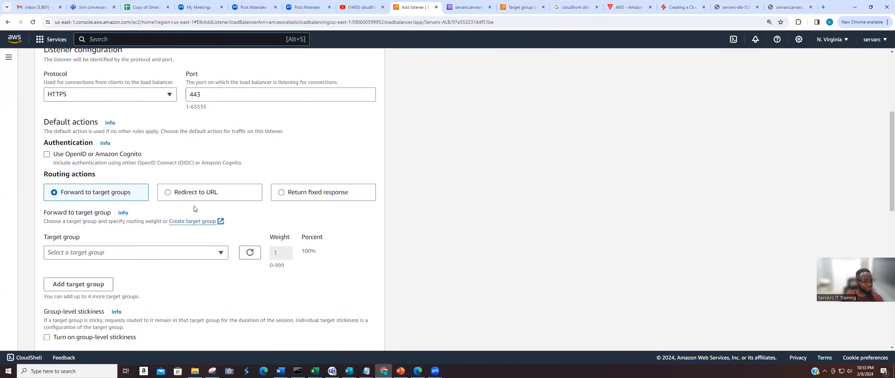
left_click(221, 253)
left_click(133, 281)
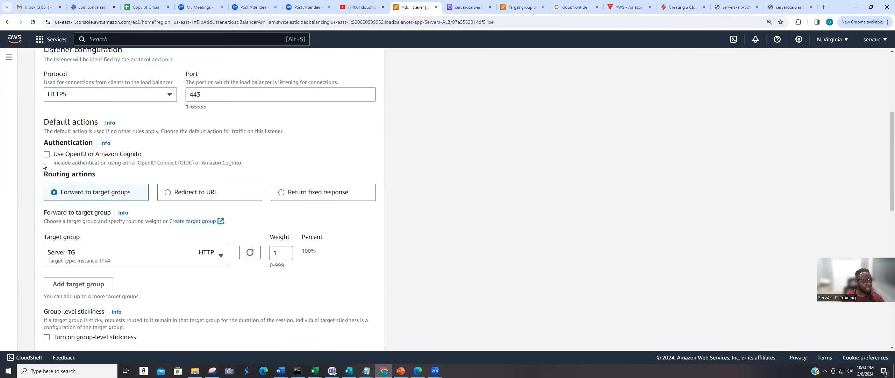
Step: Choose the servarccarwash.com certificate from ACM as the default SSL/TLS server certificate and add the listener
scroll(109, 172, "down", 7)
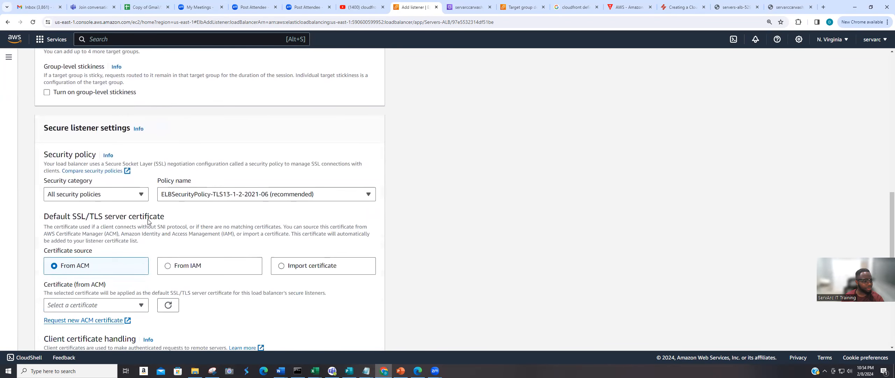
left_click(140, 200)
left_click(141, 197)
scroll(195, 261, "down", 3)
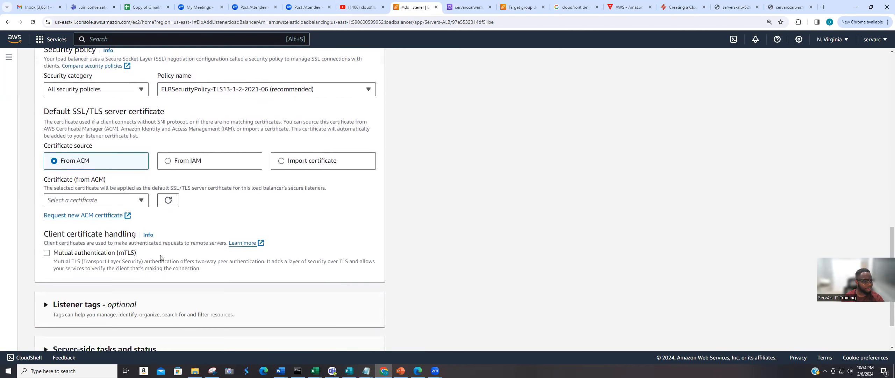
left_click(127, 200)
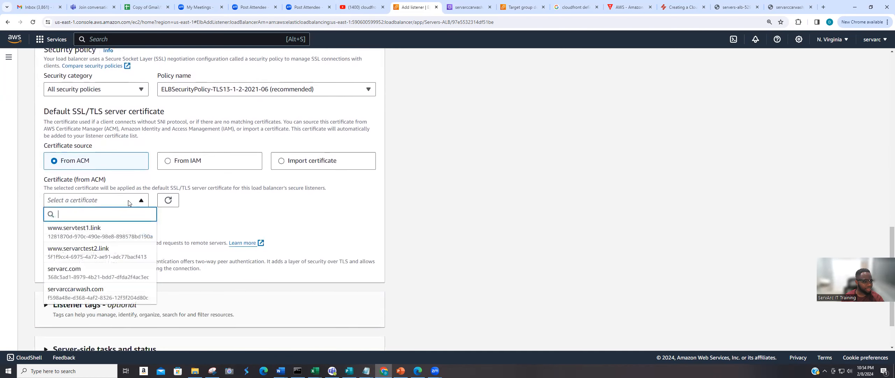
left_click(87, 293)
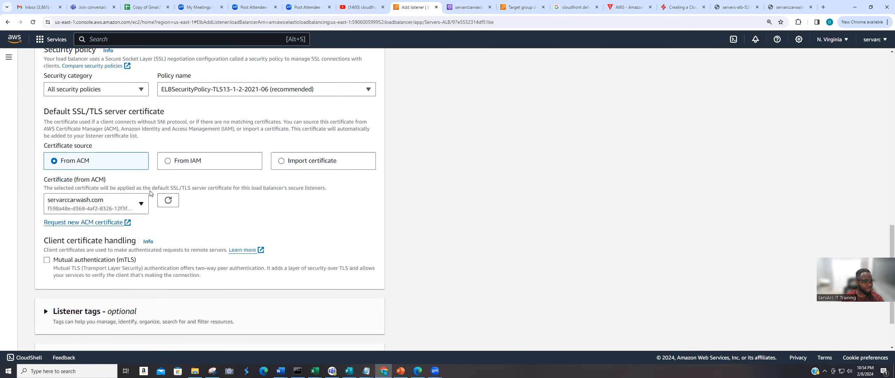
scroll(137, 280, "down", 5)
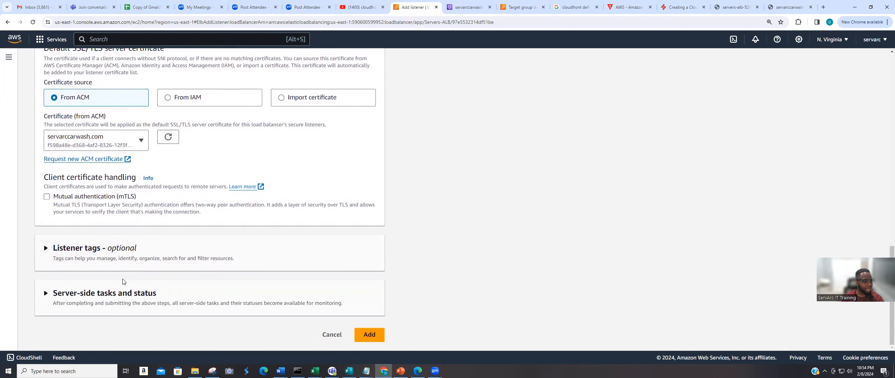
left_click(381, 335)
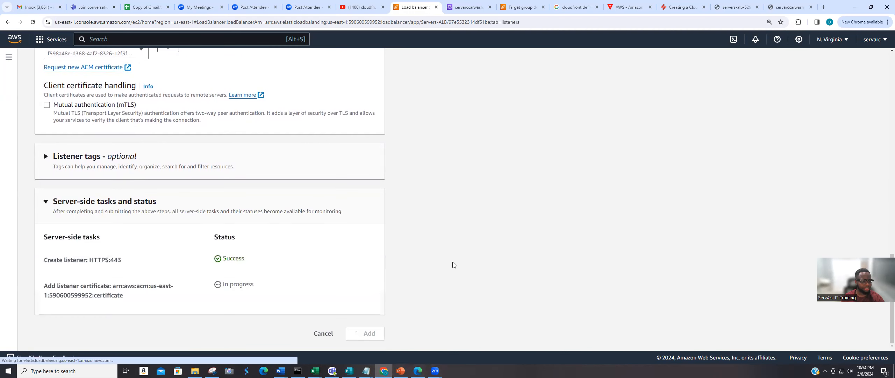
Step: Refresh the load balancer's listener list and examine the reachability warning on the HTTPS:443 listener
scroll(378, 270, "down", 4)
scroll(379, 270, "down", 1)
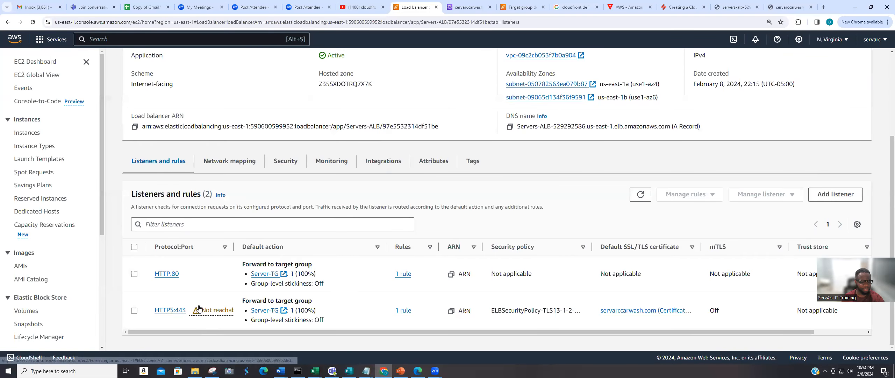
left_click(640, 194)
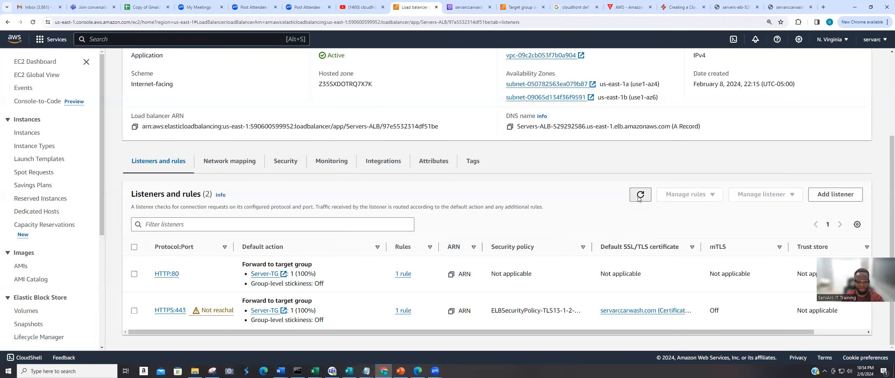
left_click(217, 312)
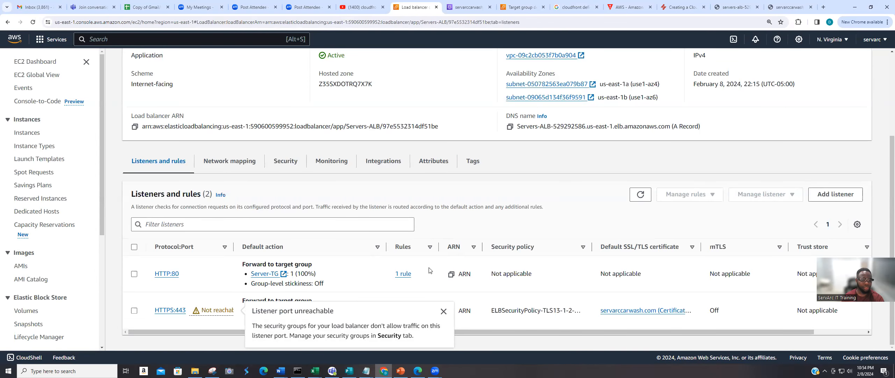
Step: Open the security group attached to the Servers-ALB load balancer and start editing its inbound rules
left_click(283, 159)
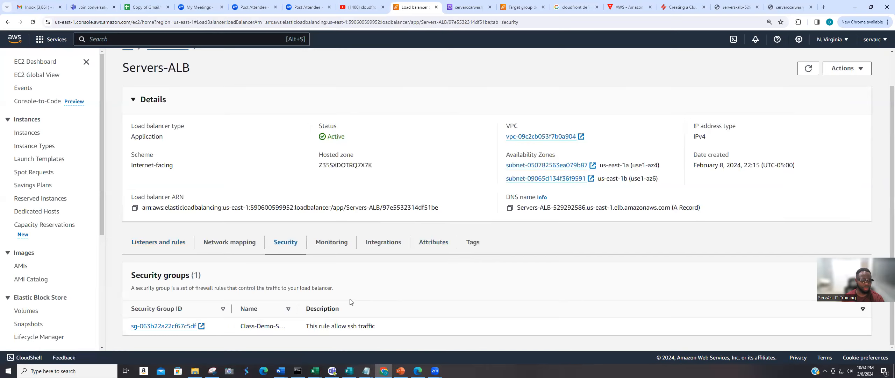
left_click(159, 326)
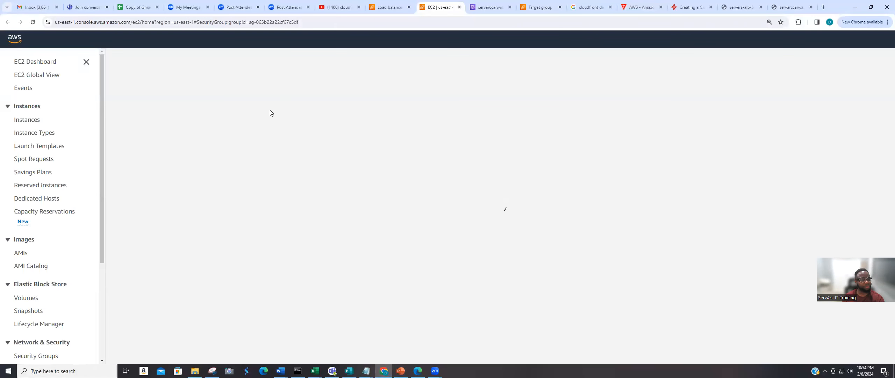
scroll(677, 349, "down", 1)
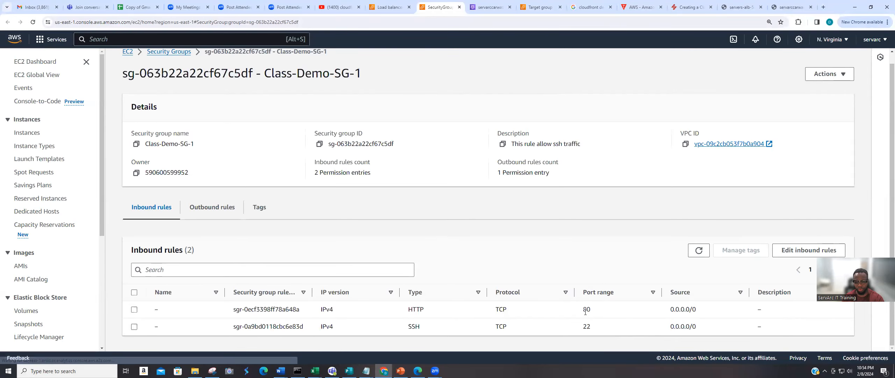
left_click(804, 250)
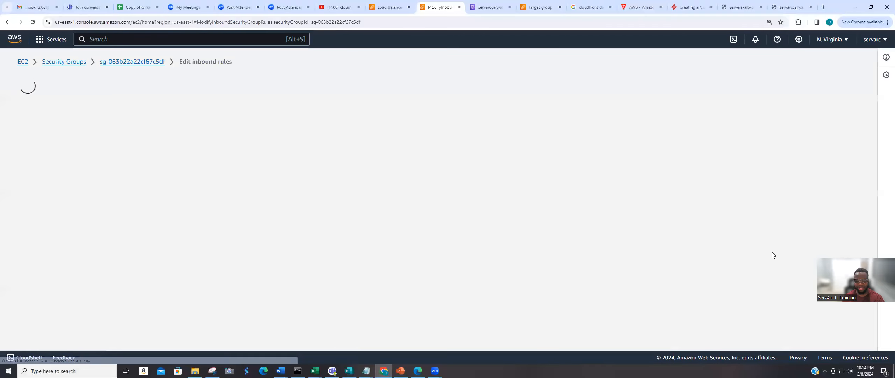
Step: Add an inbound HTTPS rule with source 0.0.0.0/0 to the security group and save the rules
left_click(66, 255)
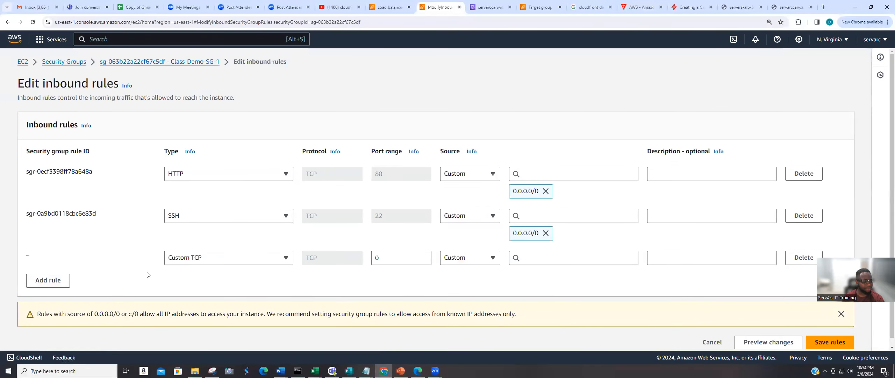
left_click(226, 258)
scroll(196, 222, "down", 3)
scroll(191, 196, "down", 3)
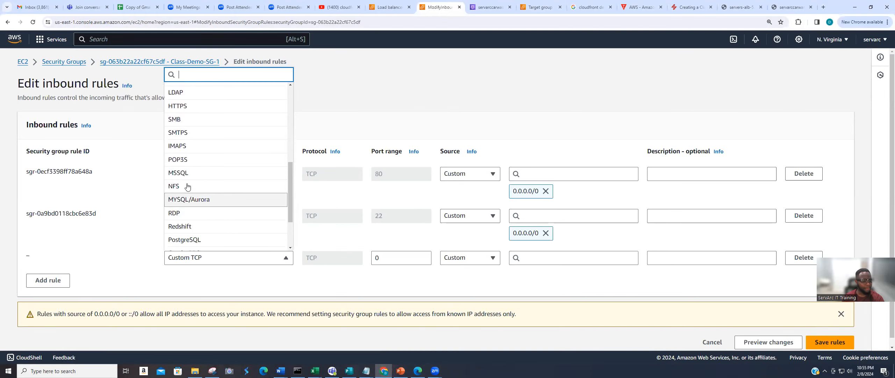
left_click(189, 111)
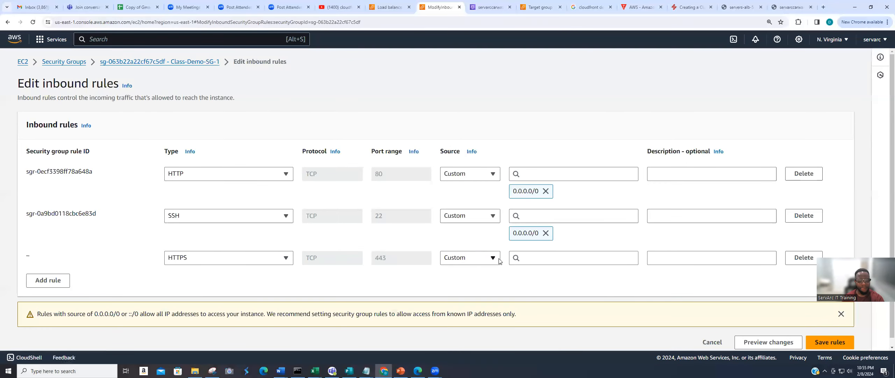
left_click(520, 258)
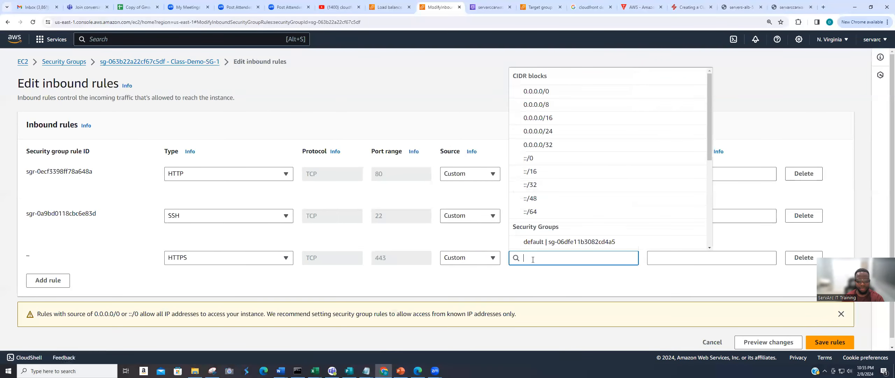
left_click(525, 90)
scroll(599, 268, "down", 2)
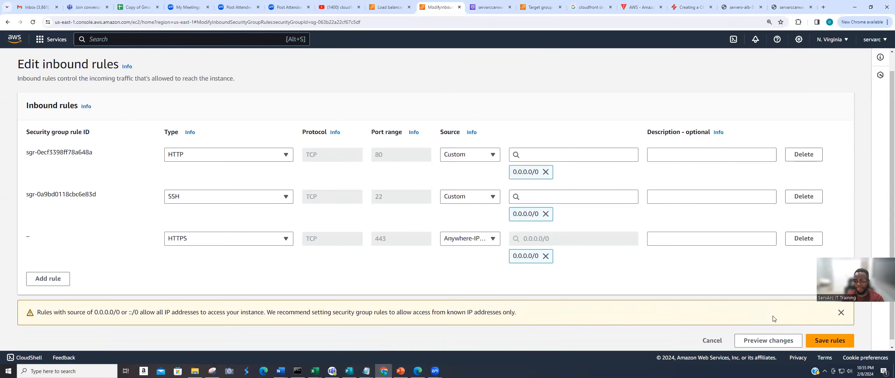
left_click(825, 335)
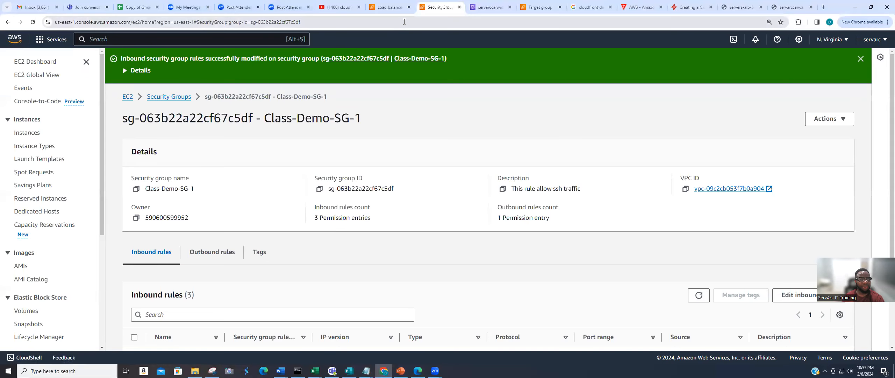
Step: Return to the Servers-ALB listeners and rules and refresh the listener list
left_click(389, 6)
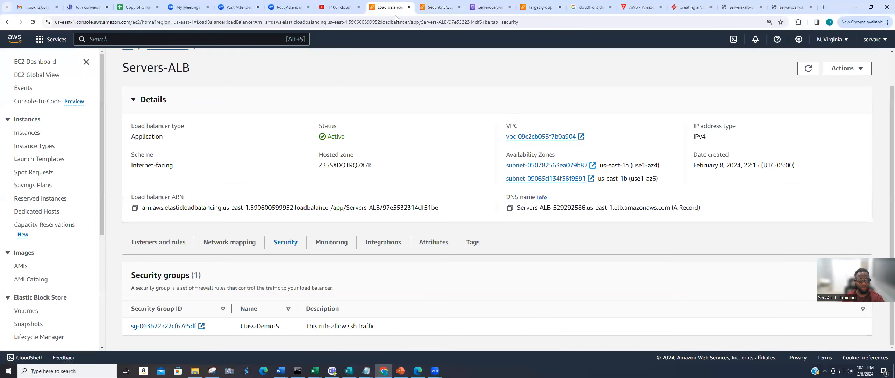
left_click(151, 241)
scroll(296, 274, "down", 2)
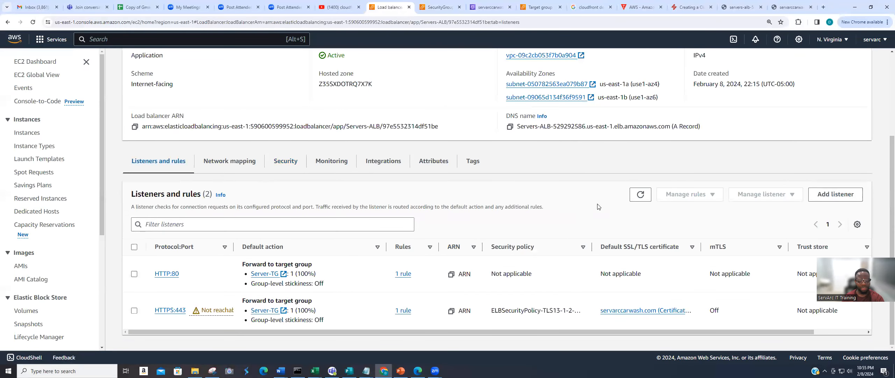
left_click(640, 194)
Step: Compare the security group attached to Servers-ALB with the edited Class-Demo-SG-1 group and check its inbound rules
left_click(437, 7)
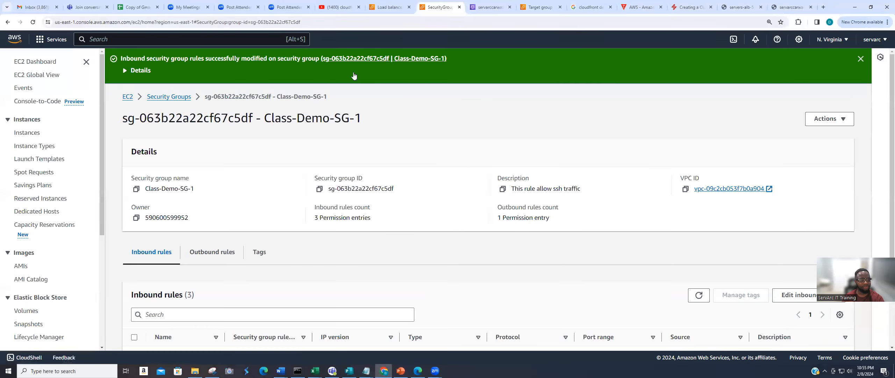
left_click(391, 7)
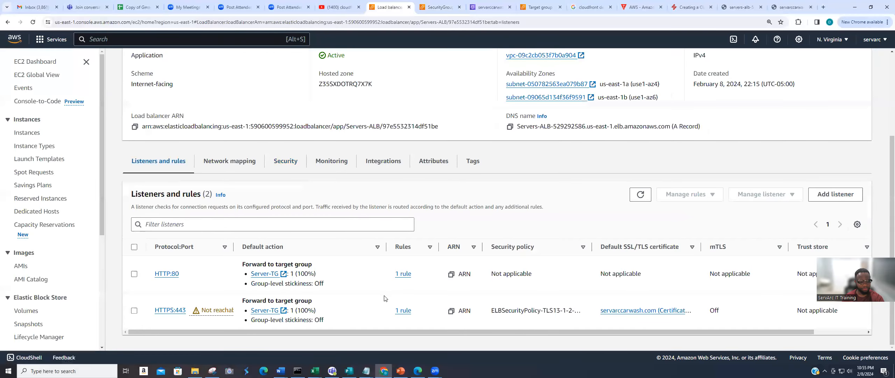
left_click(285, 161)
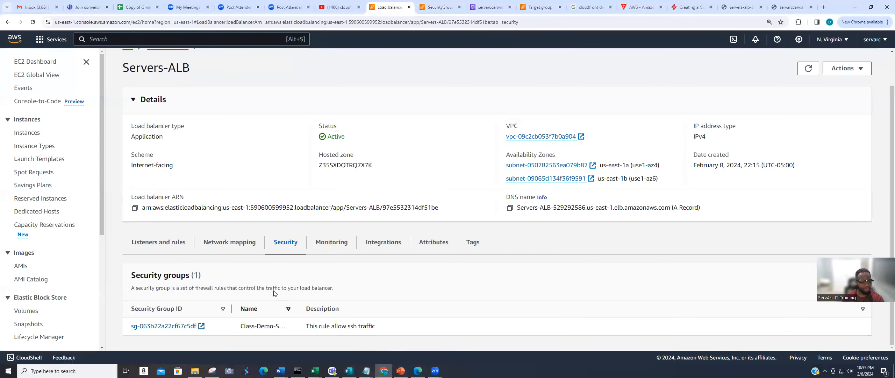
left_click(443, 7)
scroll(303, 263, "down", 3)
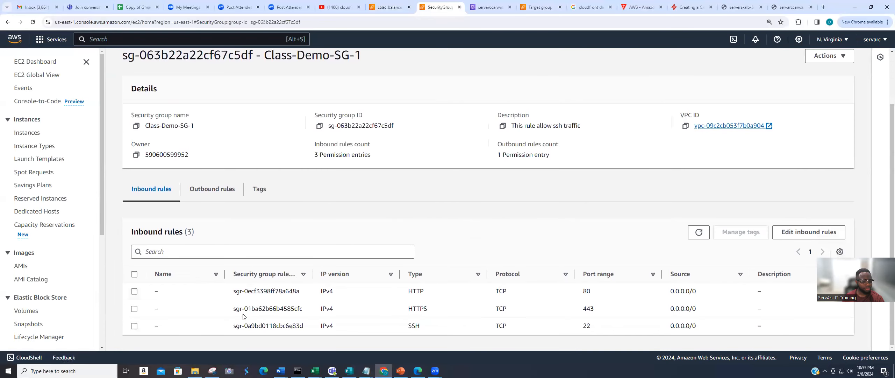
left_click(397, 10)
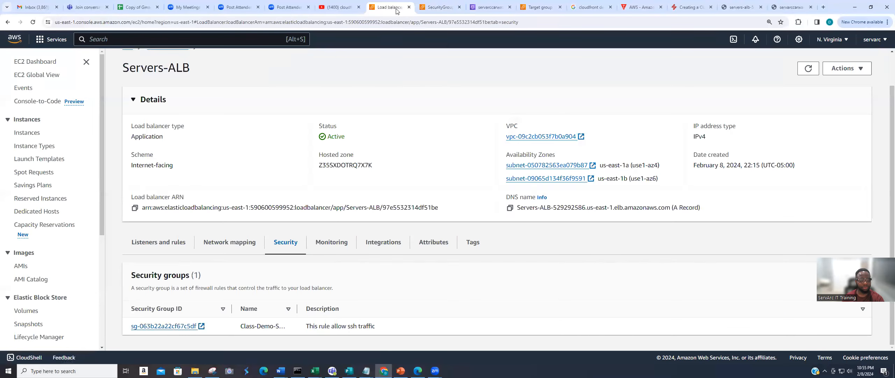
left_click(439, 8)
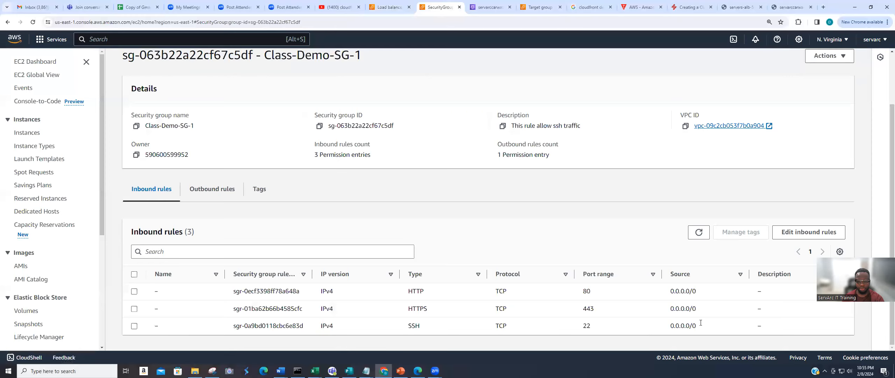
Step: Go back to the Servers-ALB listeners and read the reachability warning on the HTTPS:443 listener again
left_click(385, 7)
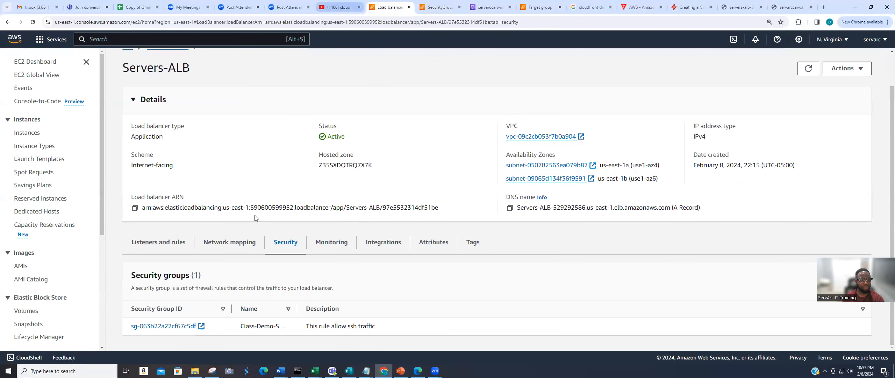
left_click(167, 244)
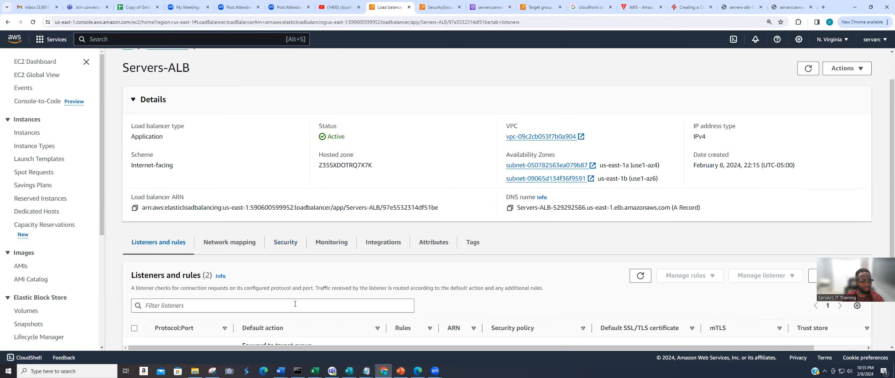
scroll(318, 316, "down", 2)
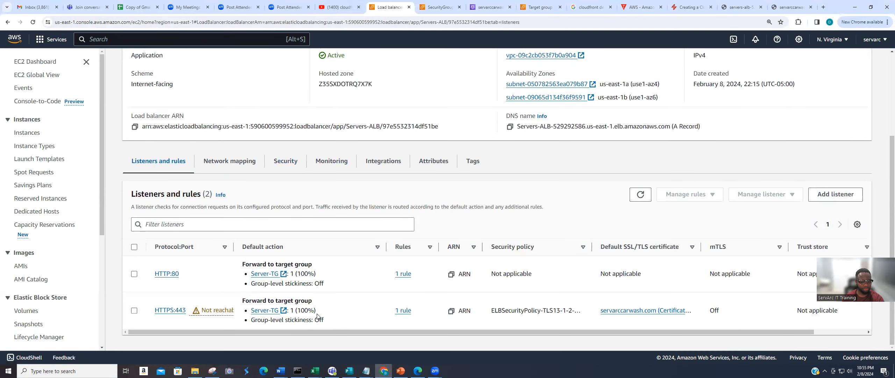
left_click(223, 312)
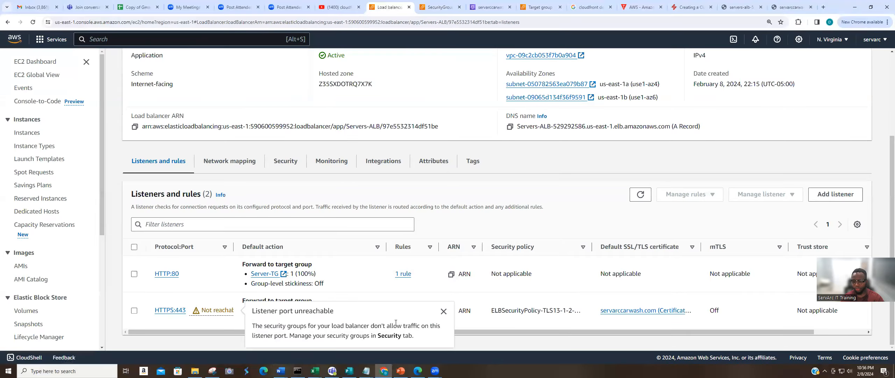
Step: Examine the HTTPS:443 listener's details and rules, and return to the Servers-ALB load balancer
left_click(170, 310)
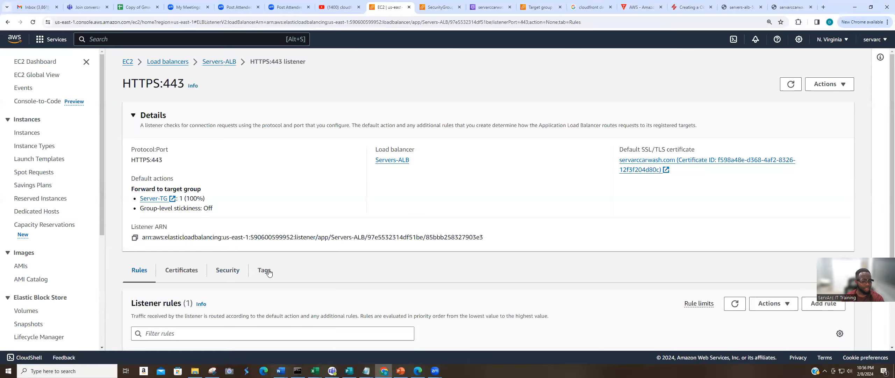
scroll(299, 277, "down", 2)
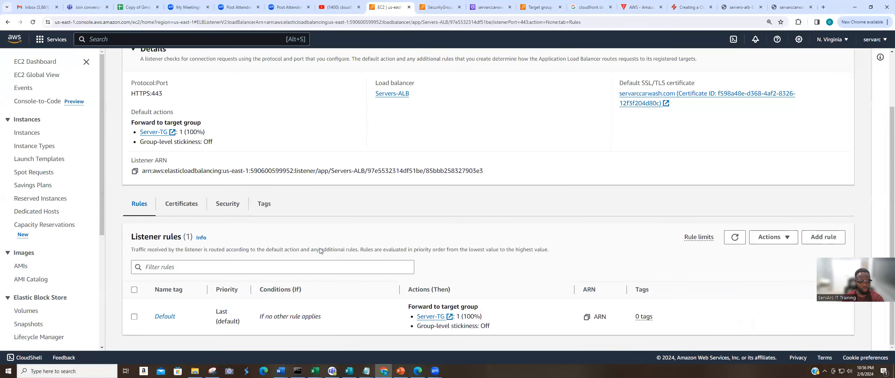
scroll(160, 133, "up", 2)
left_click(220, 63)
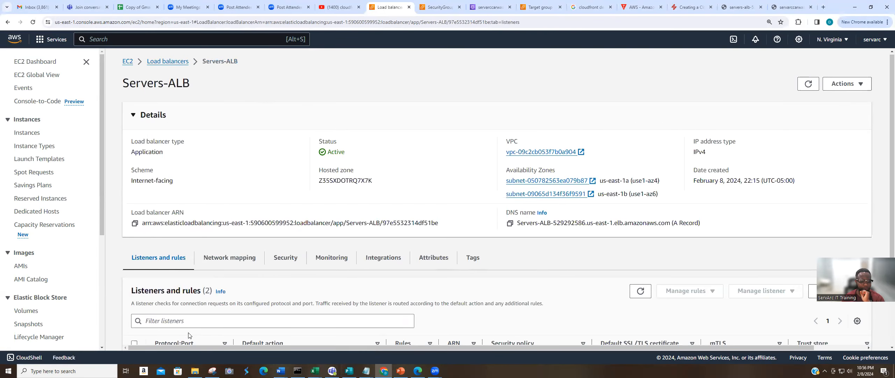
Step: Check the HTTP:80 listener's details and return to the Servers-ALB listener list to recheck both listeners
scroll(174, 339, "down", 3)
left_click(170, 274)
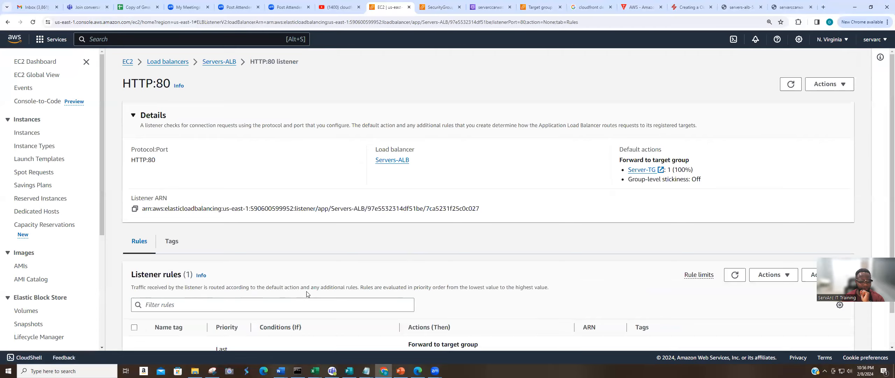
scroll(266, 304, "down", 1)
scroll(206, 154, "up", 1)
left_click(207, 67)
scroll(323, 318, "down", 3)
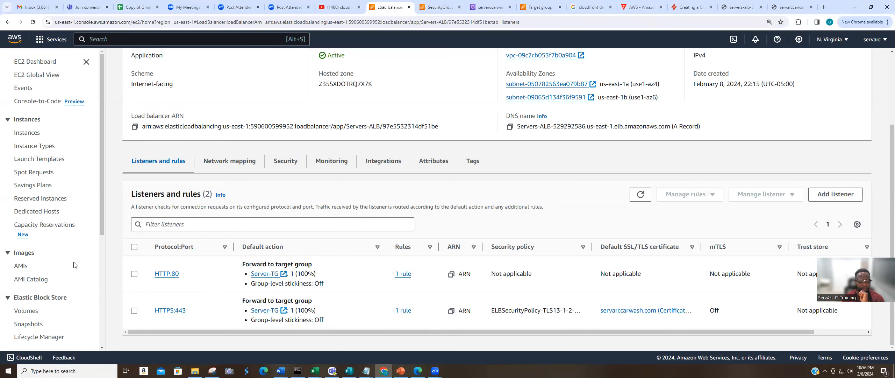
Step: Reopen the HTTP:80 listener and inspect its default rule, including the conditions and forwarding action
left_click(166, 273)
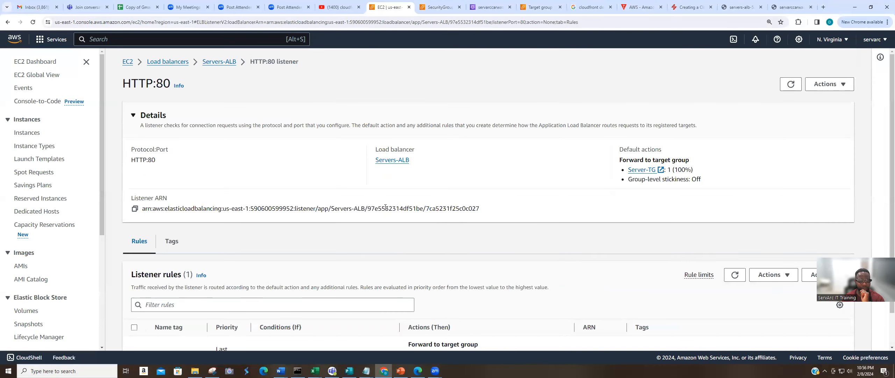
scroll(485, 260, "down", 2)
scroll(630, 210, "up", 2)
scroll(806, 321, "down", 1)
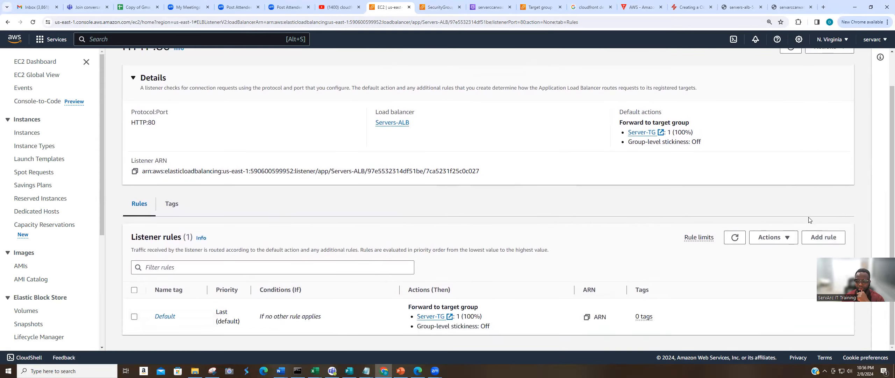
left_click(165, 316)
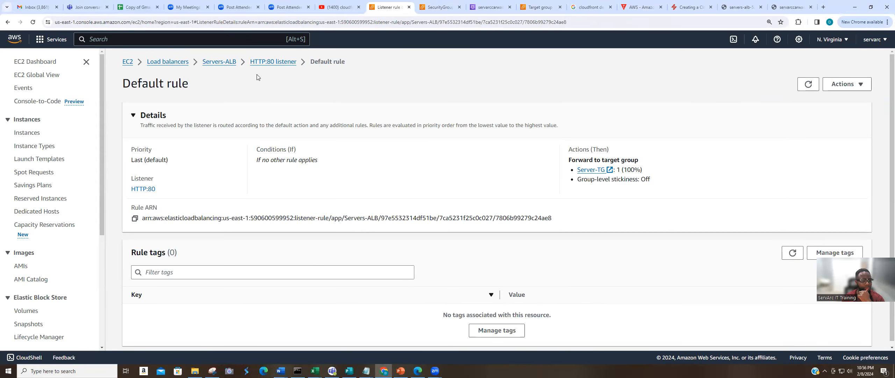
left_click(270, 62)
scroll(459, 325, "down", 1)
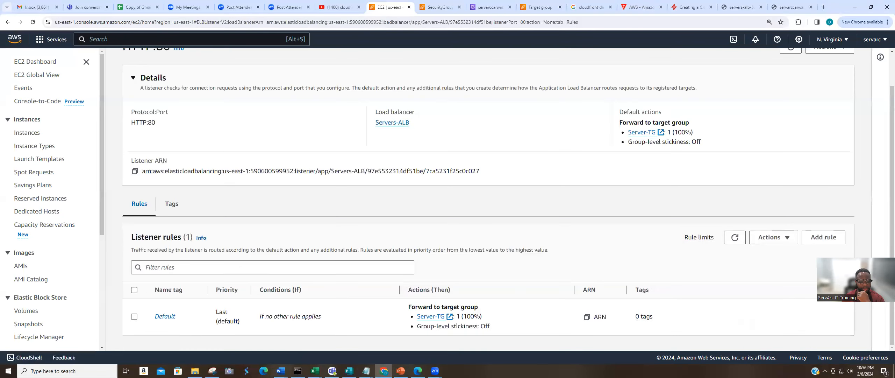
Step: Open the Server-TG target group from the default rule and review its details, registered targets and their health status
left_click(429, 317)
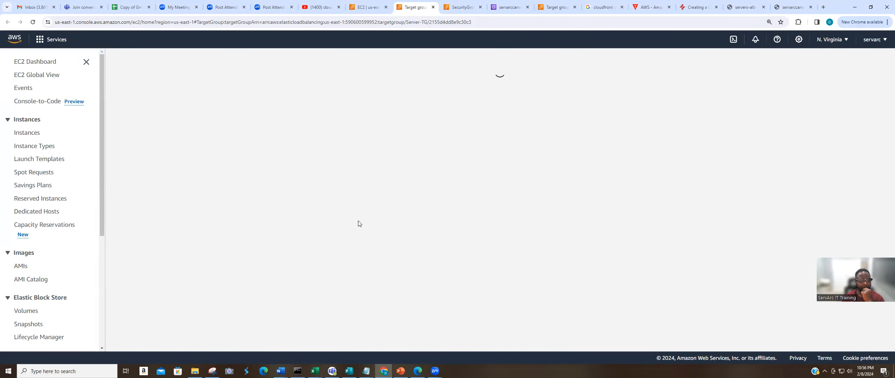
scroll(639, 286, "down", 2)
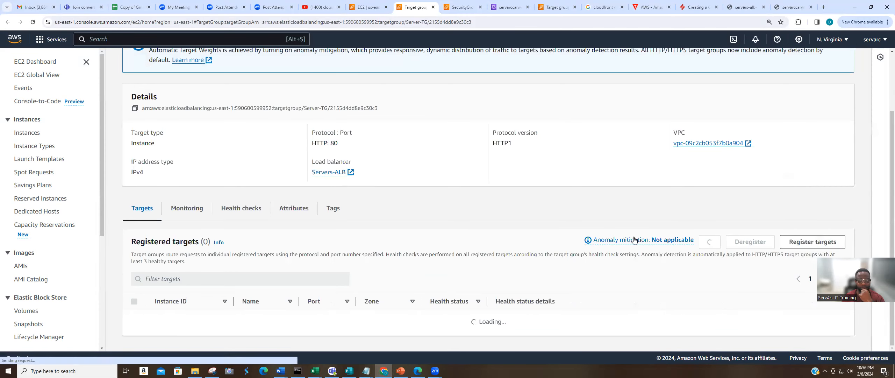
scroll(639, 286, "down", 3)
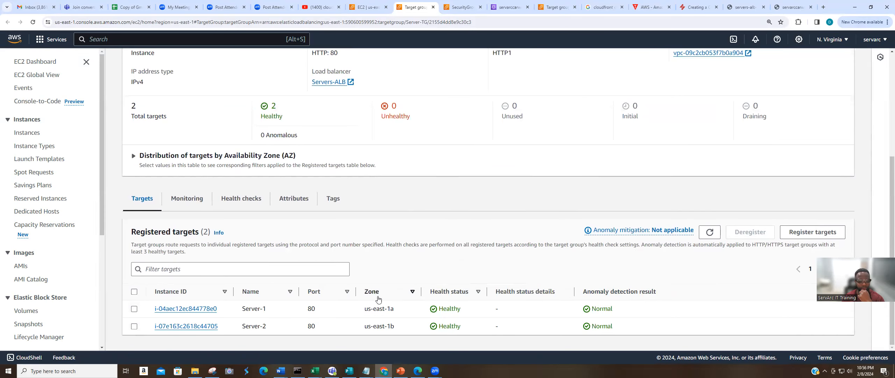
scroll(321, 260, "up", 4)
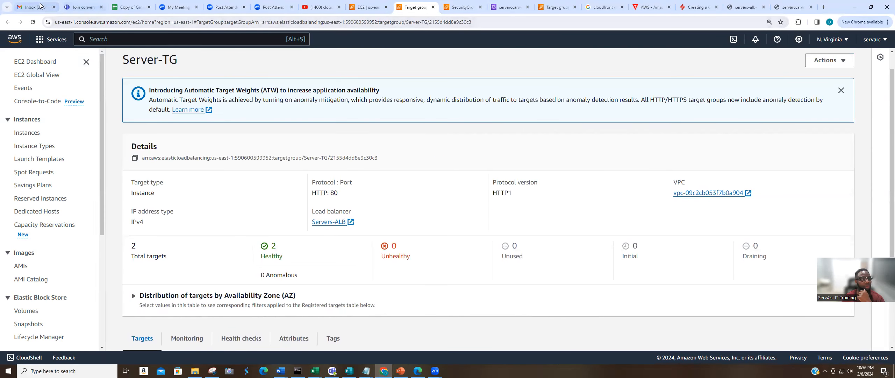
left_click(368, 8)
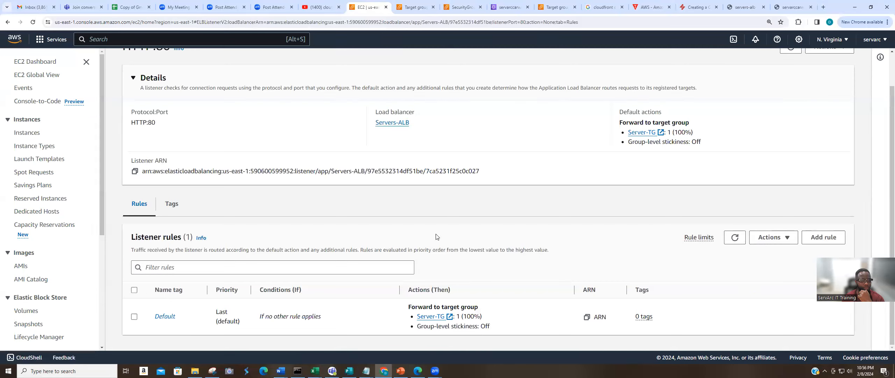
left_click(789, 238)
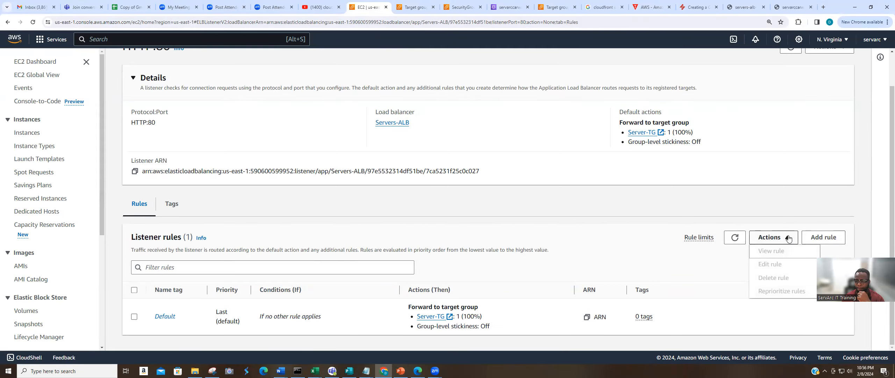
left_click(823, 238)
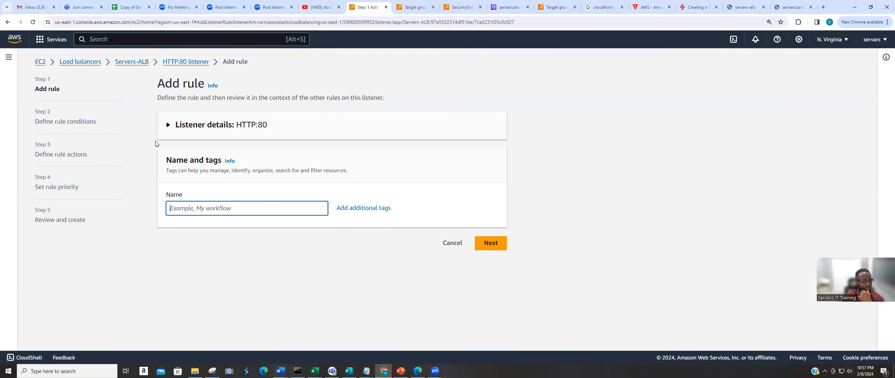
left_click(168, 125)
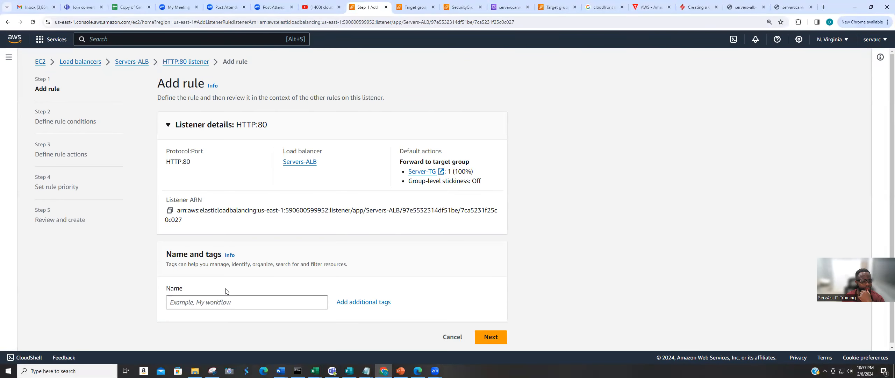
left_click(488, 337)
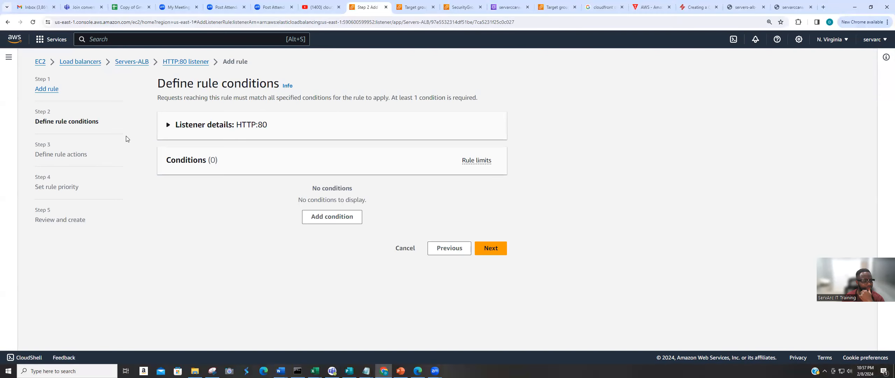
left_click(164, 128)
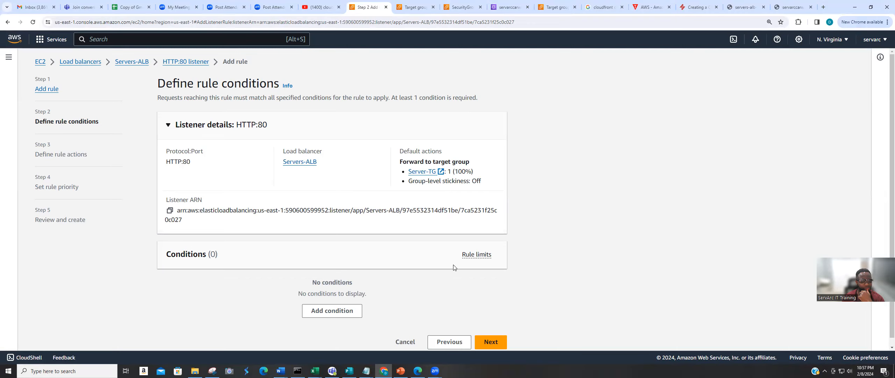
left_click(472, 254)
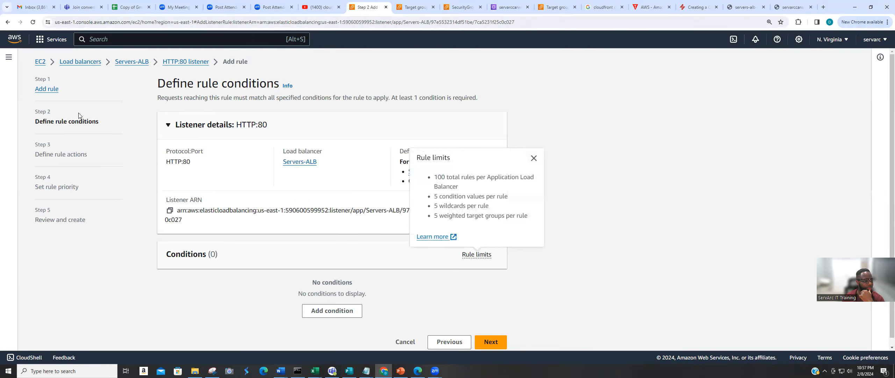
left_click(177, 61)
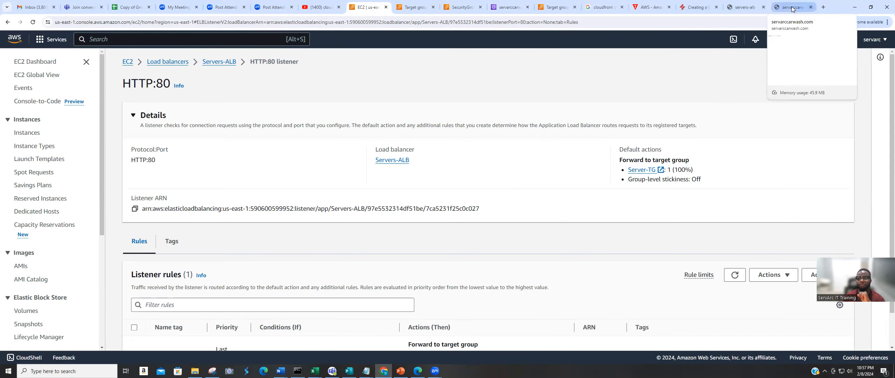
Step: Check the page served at the load balancer's DNS name, and reload servarccarwash.com to test the site
left_click(752, 5)
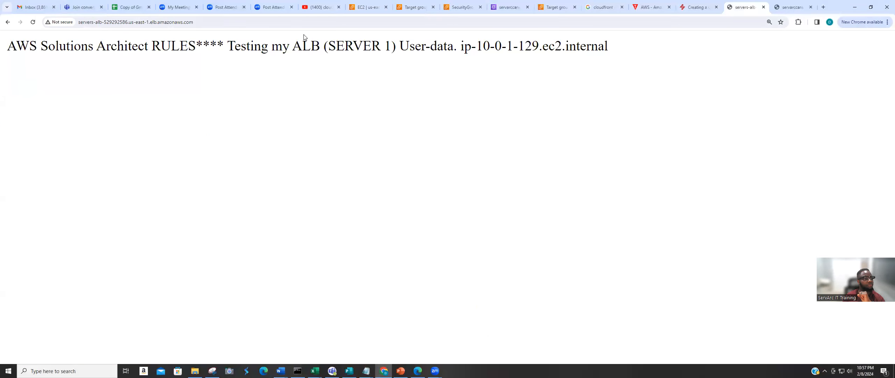
left_click(791, 8)
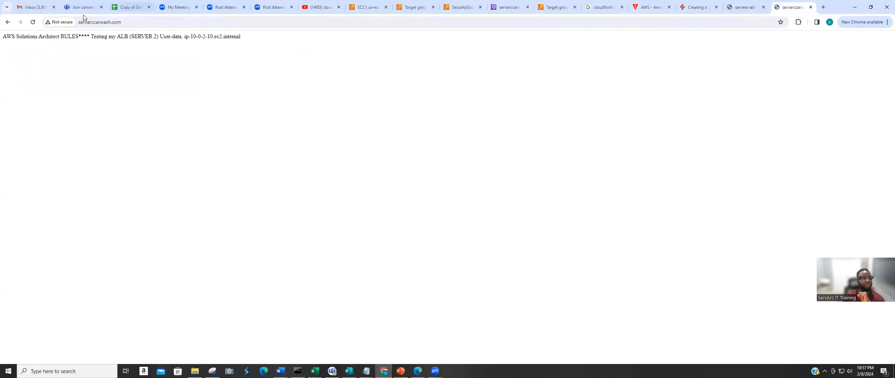
left_click(33, 22)
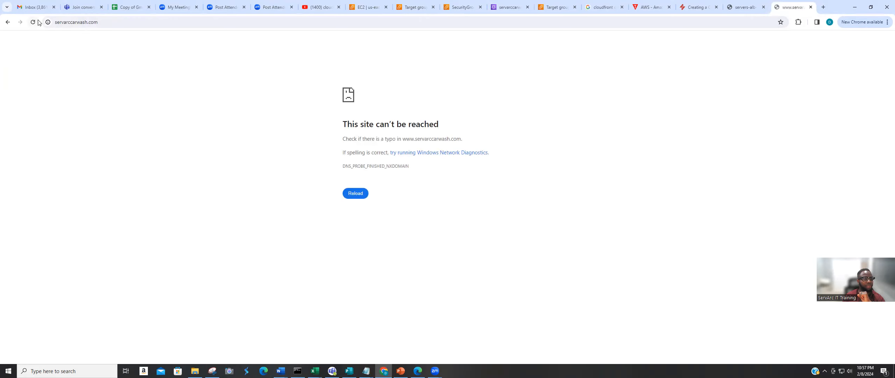
double_click(67, 24)
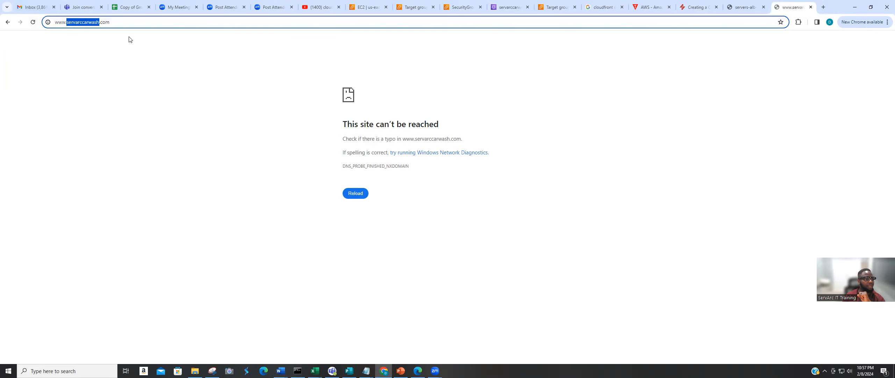
left_click(32, 25)
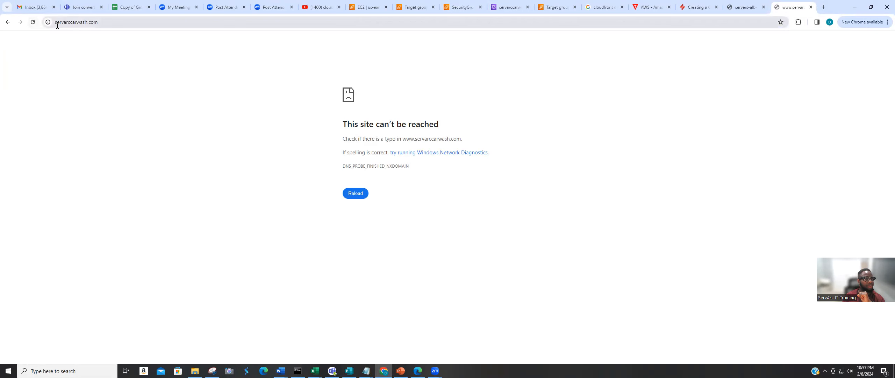
Step: Remove the www prefix from the address, try to load servarccarwash.com, and reload it
left_click(61, 24)
left_click(63, 25)
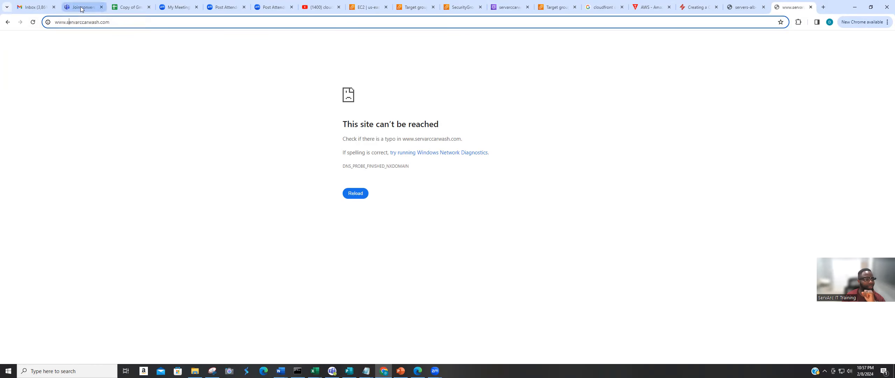
key("BackSpace")
key("BackSpace")
key("BackSpace")
key("BackSpace")
key("BackSpace")
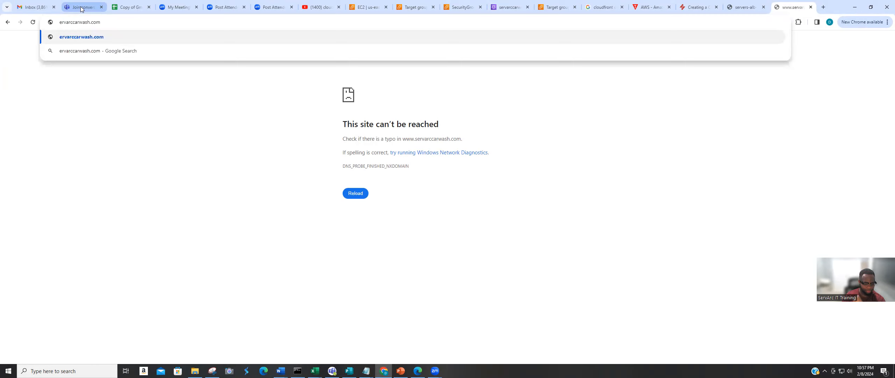
type("s")
key("Return")
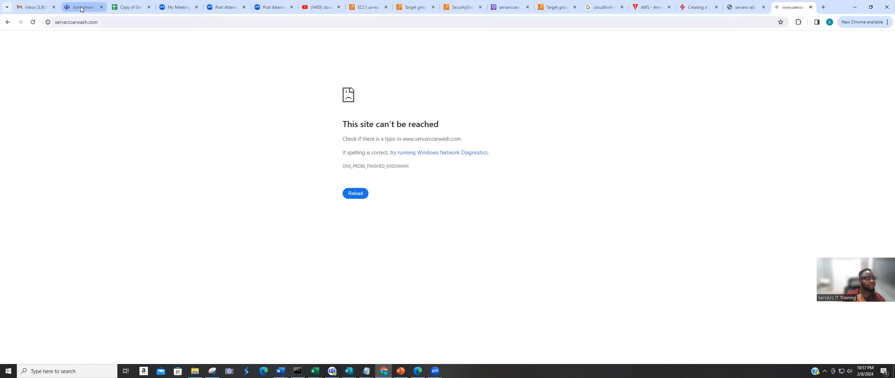
left_click(34, 23)
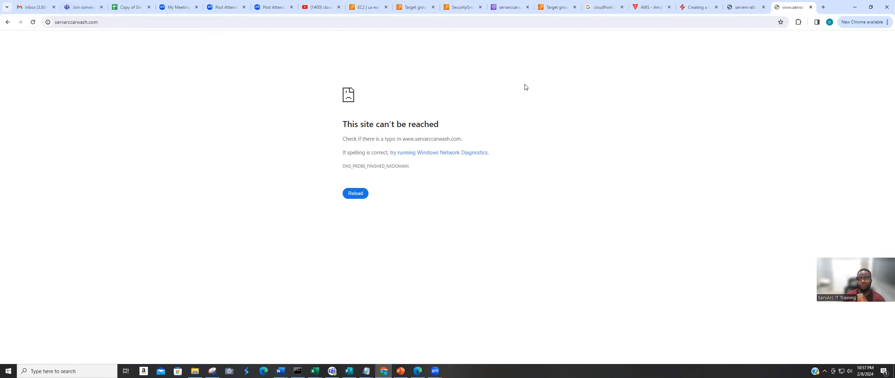
left_click(745, 7)
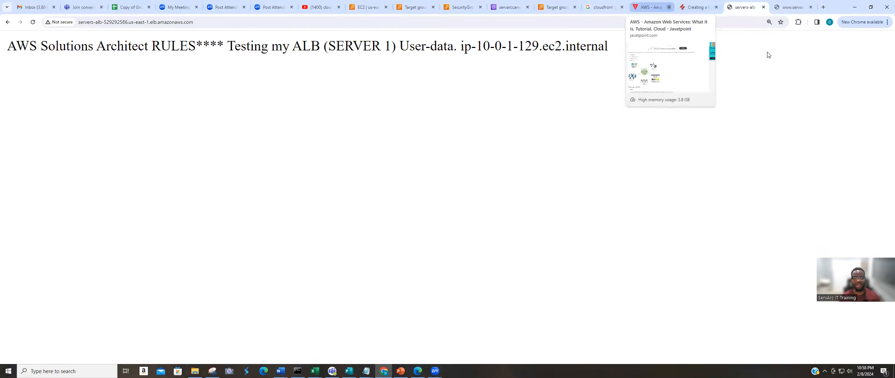
left_click(793, 7)
left_click(80, 20)
double_click(68, 22)
key("Left")
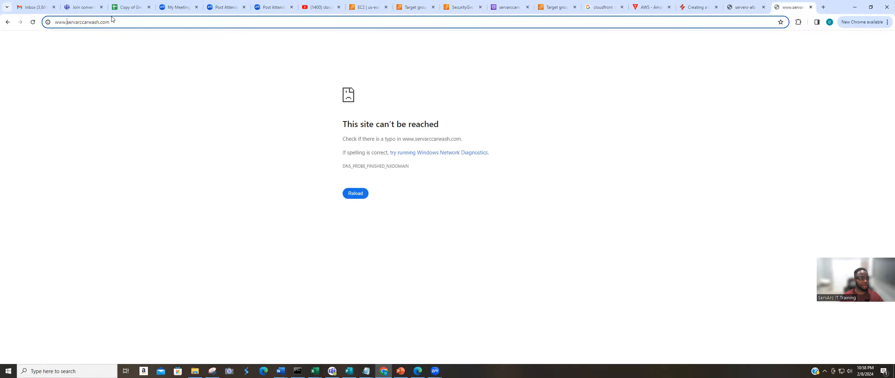
key("BackSpace")
key("BackSpace")
key("BackSpace")
key("BackSpace")
type("htt")
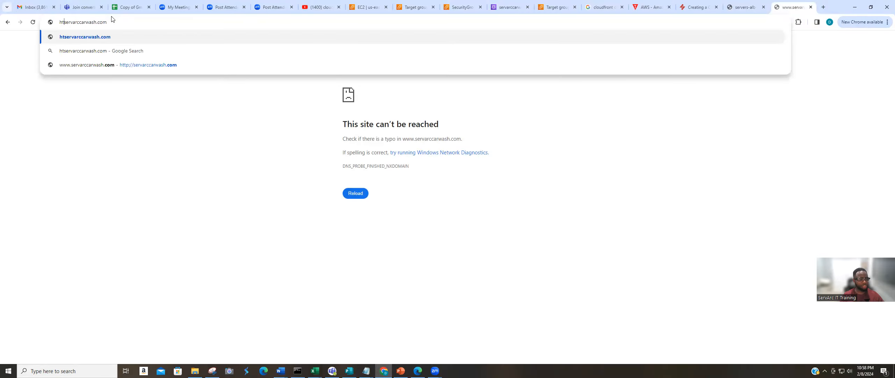
type("pp")
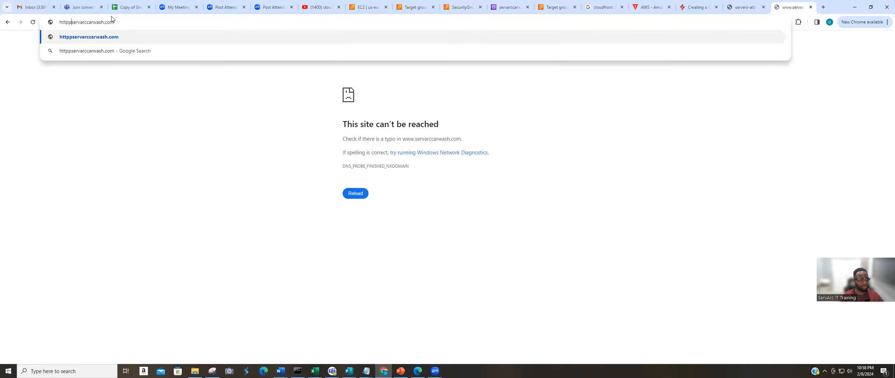
key("BackSpace")
type("s")
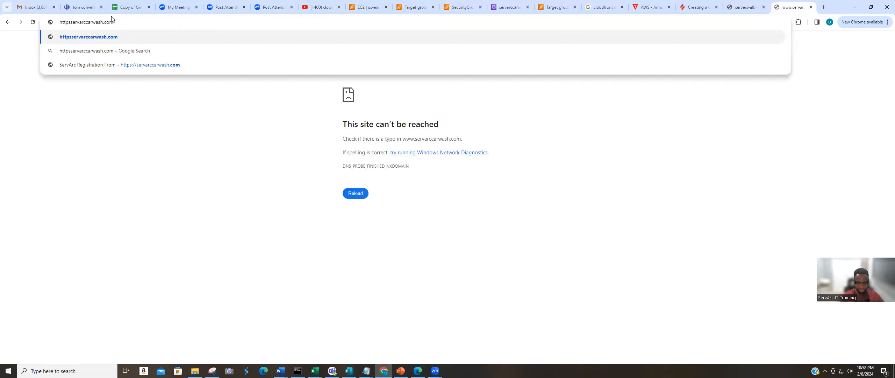
type("://")
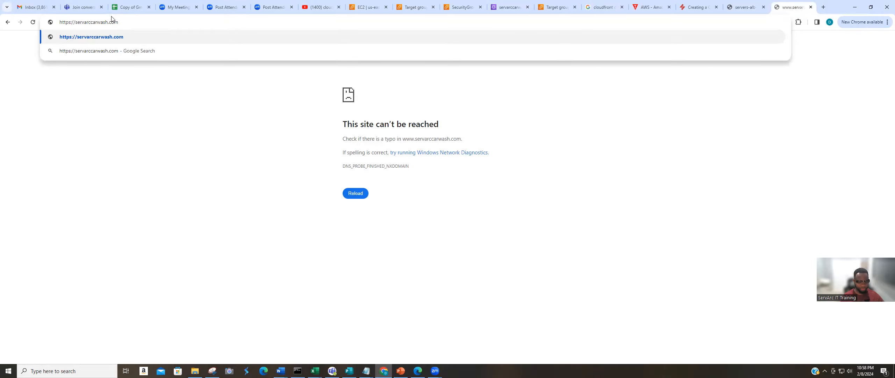
key("Return")
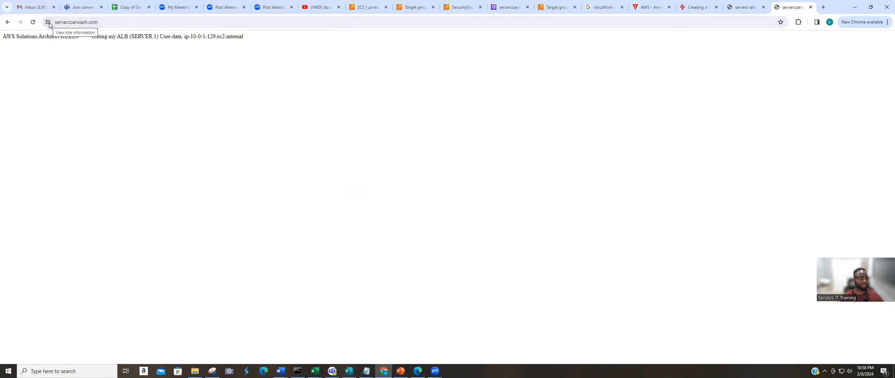
left_click(67, 22)
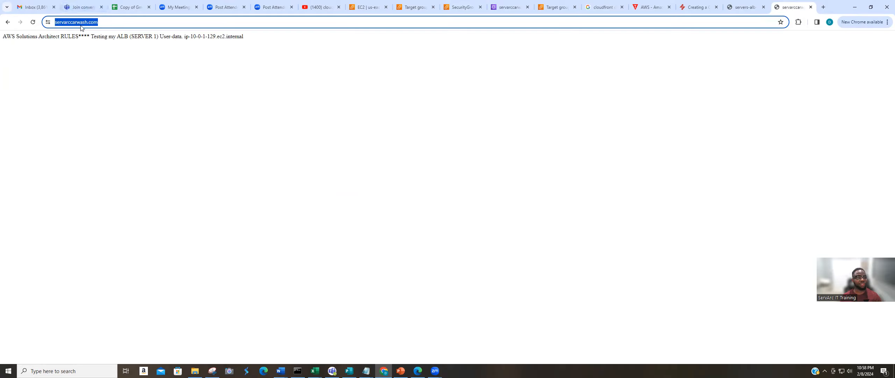
left_click(69, 22)
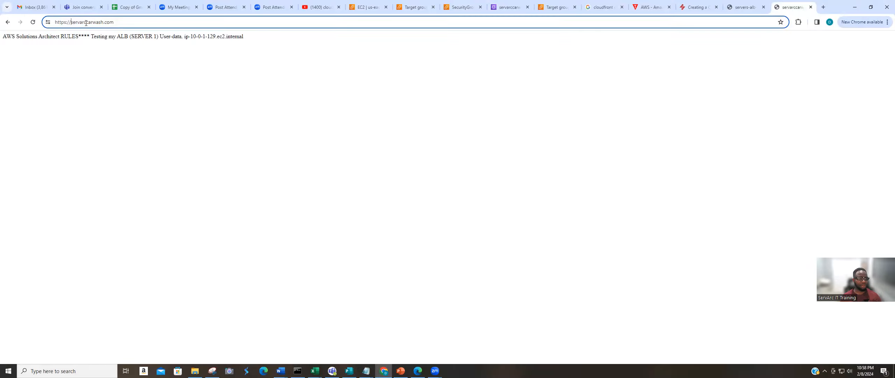
type("www")
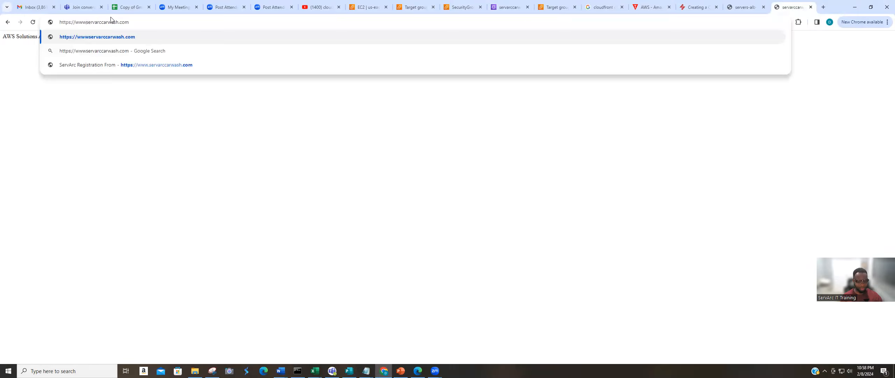
type(".")
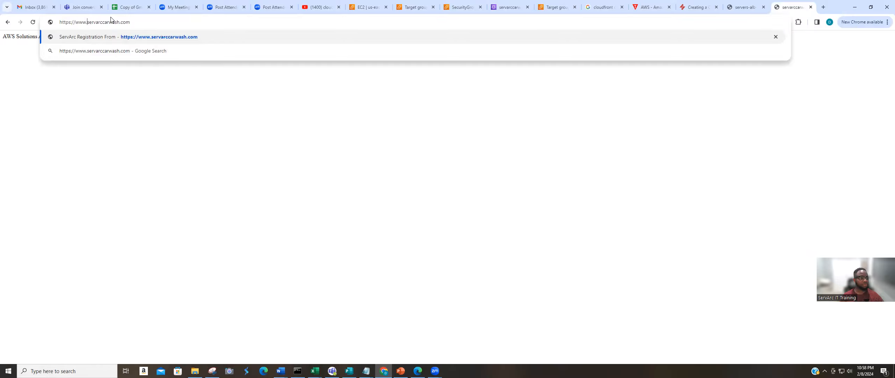
key("Return")
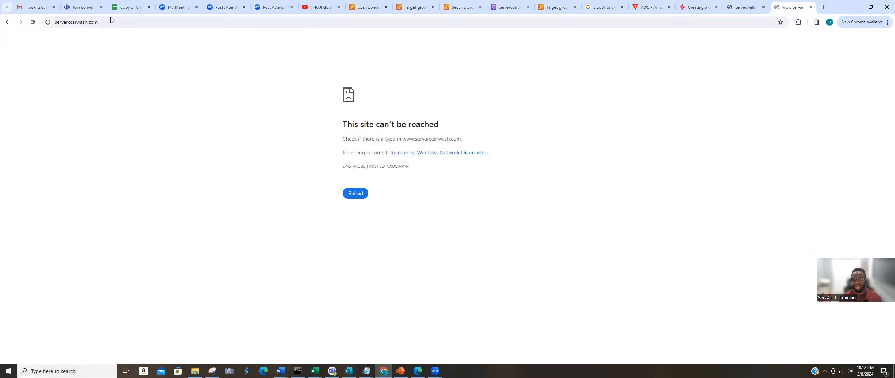
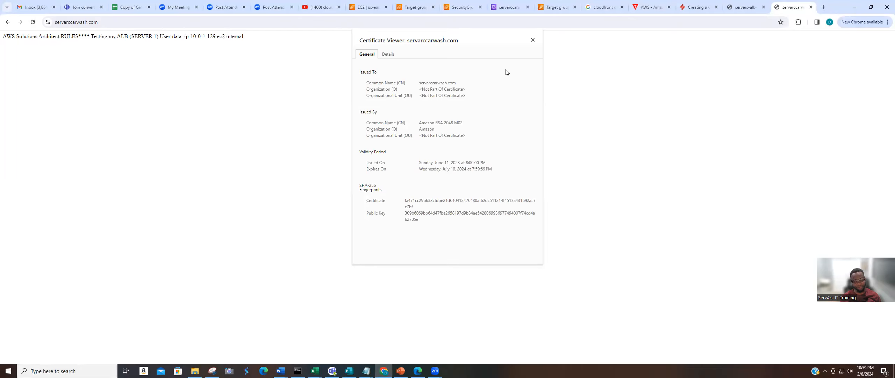
Step: Close the certificate viewer for servarccarwash.com and reveal the site's full address to check its protocol
left_click(533, 41)
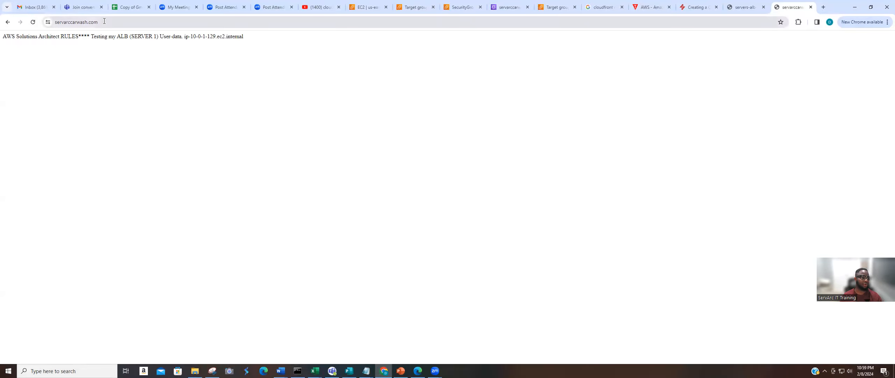
double_click(57, 23)
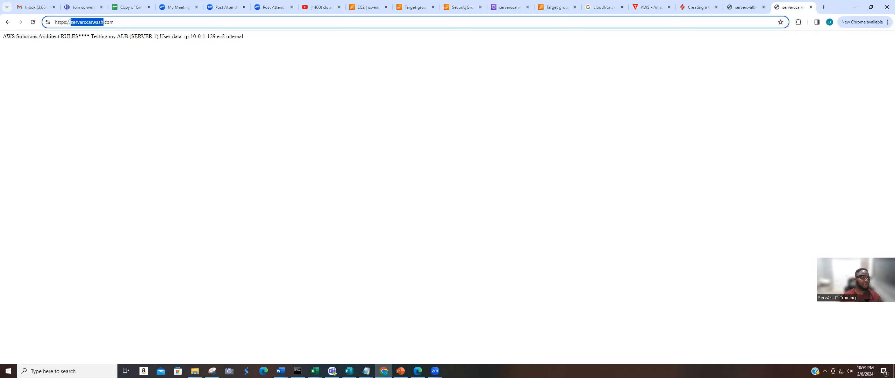
left_click(74, 26)
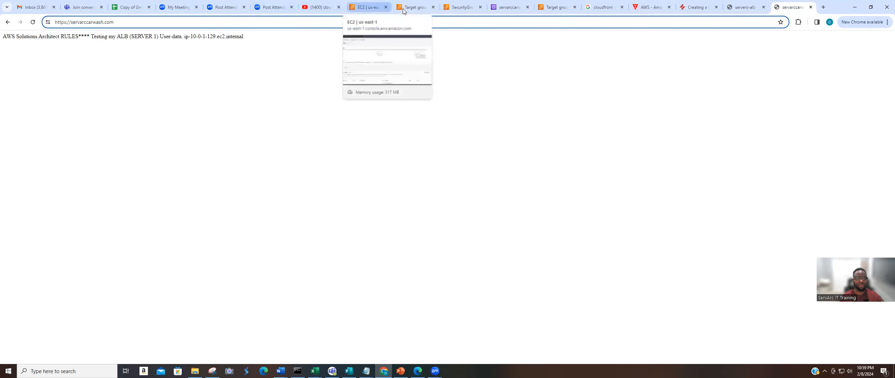
Step: Return to the HTTP:80 listener of Servers-ALB and open its default rule for editing
left_click(379, 8)
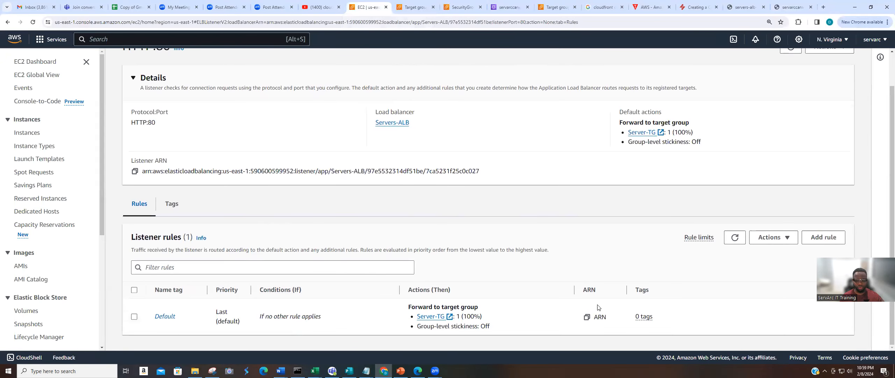
scroll(686, 276, "up", 2)
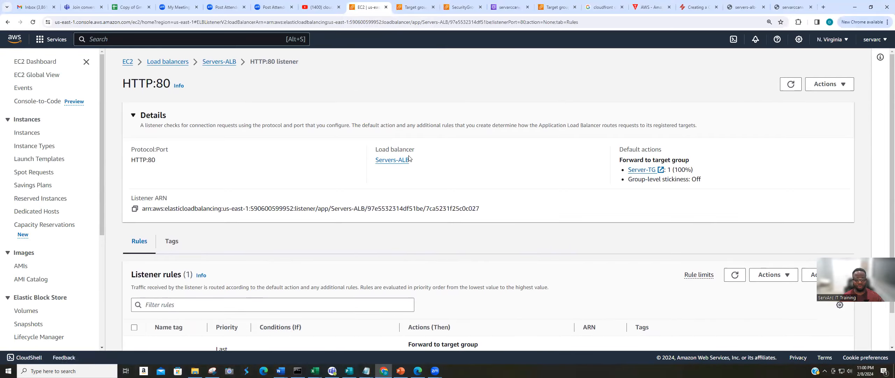
scroll(293, 335, "down", 1)
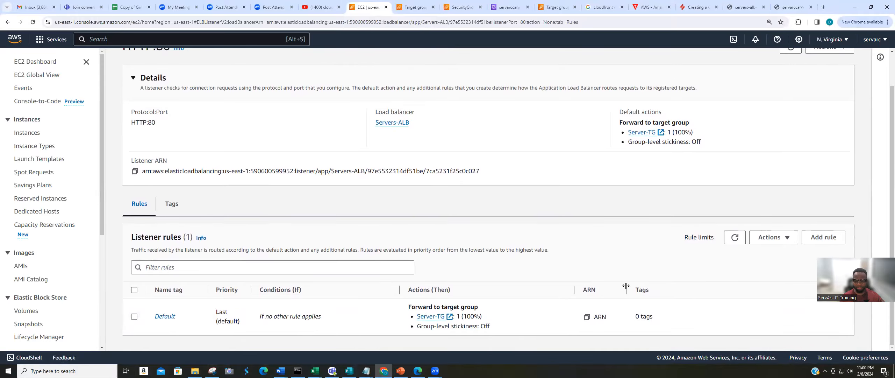
left_click(788, 238)
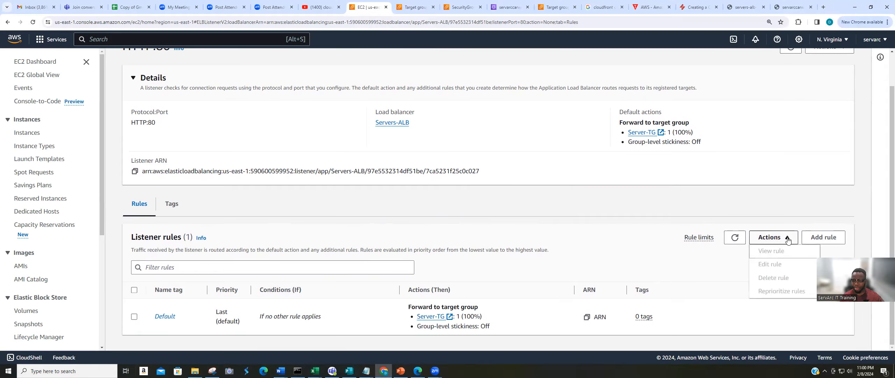
left_click(133, 318)
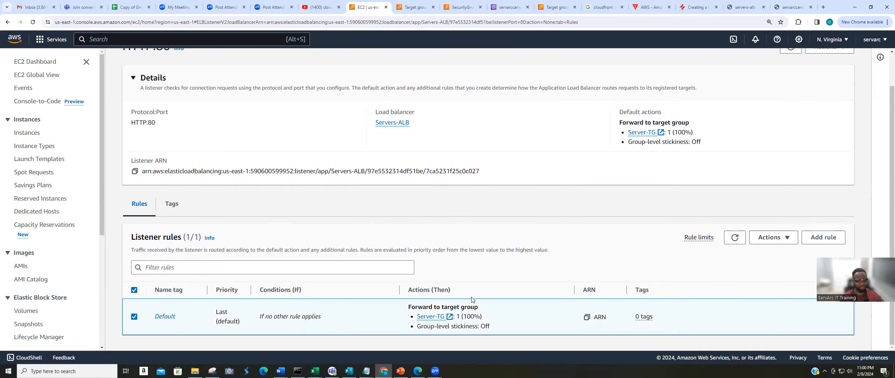
left_click(772, 238)
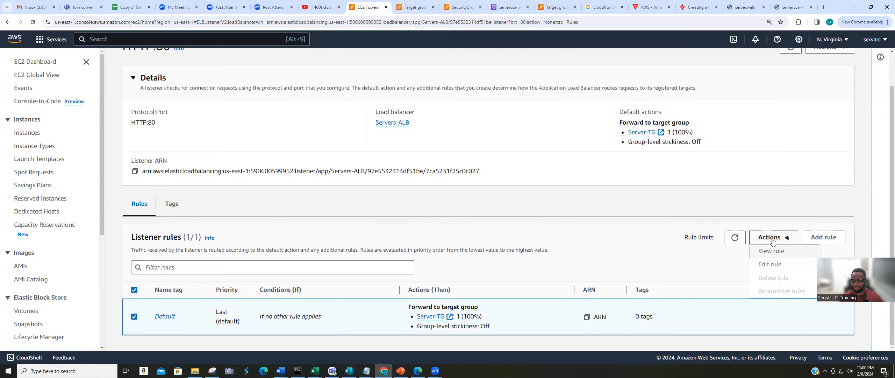
left_click(779, 263)
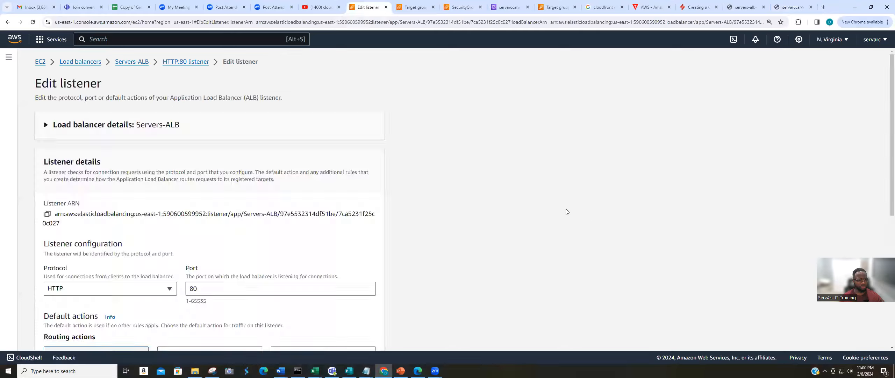
Step: Try to redirect the HTTP:80 listener's default action to a URL using HTTPS, port 443 and status code 301 - Permanently moved
scroll(185, 230, "down", 4)
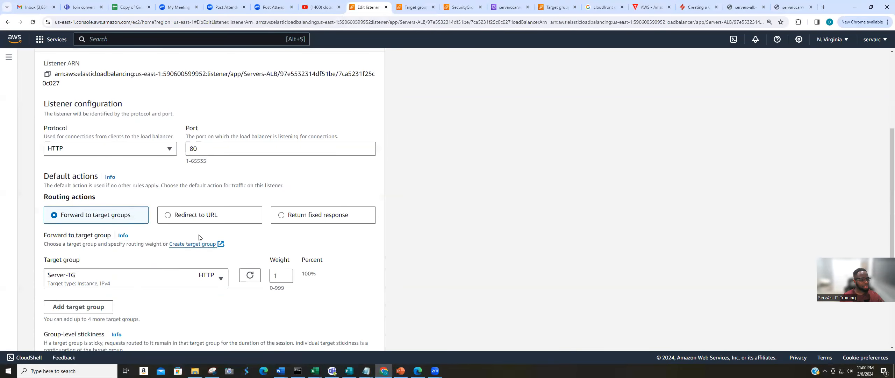
left_click(186, 219)
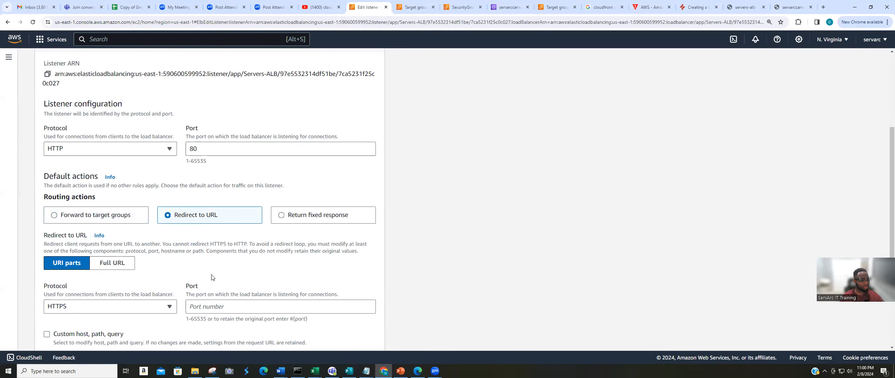
scroll(168, 306, "down", 3)
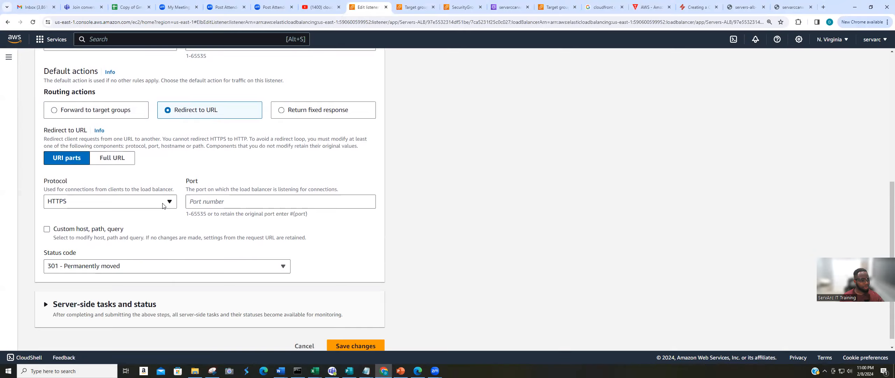
scroll(161, 205, "up", 3)
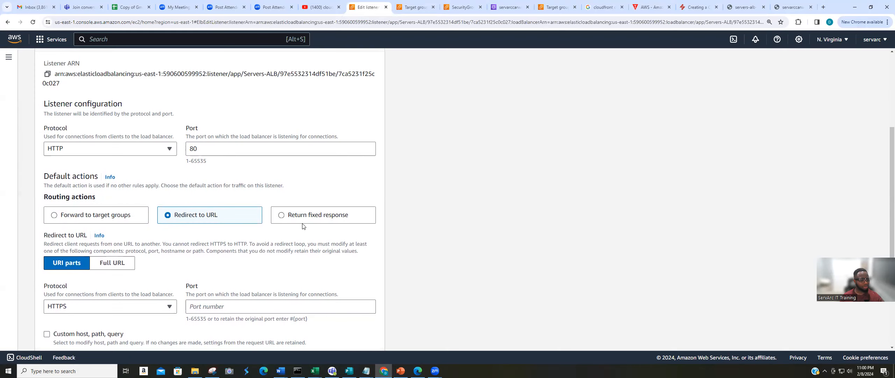
scroll(273, 224, "down", 3)
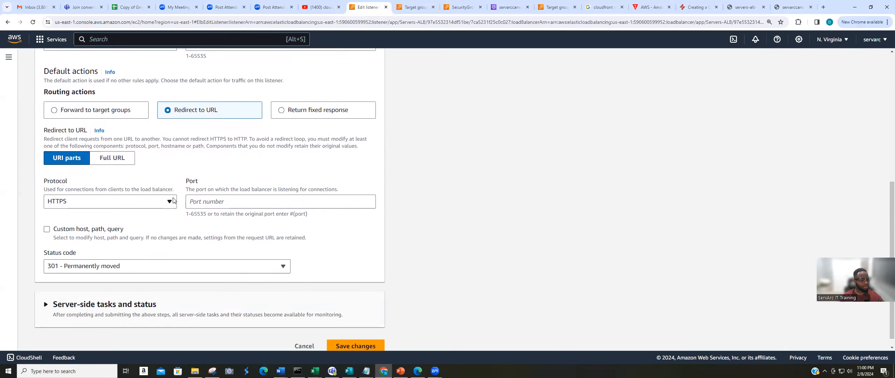
left_click(212, 202)
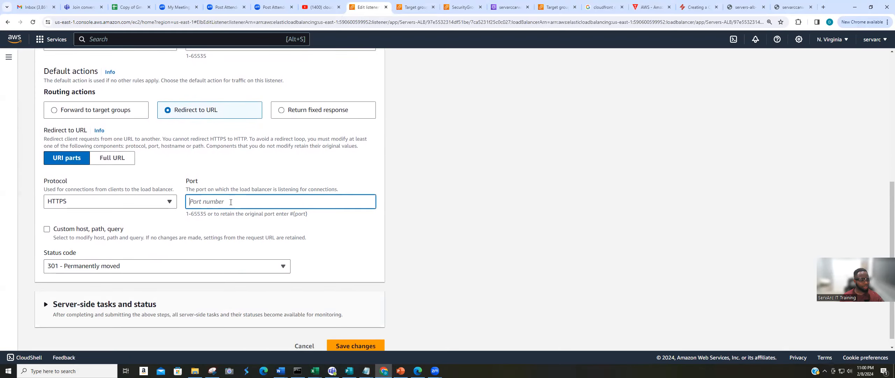
type("4")
left_click(149, 268)
left_click(151, 268)
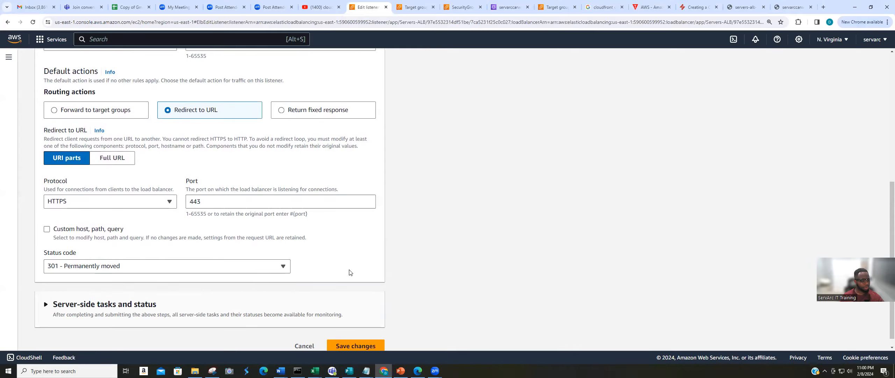
scroll(350, 272, "down", 1)
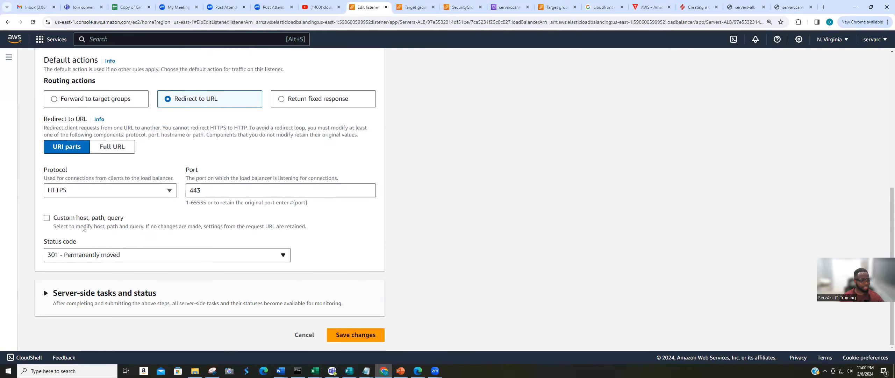
Step: Compare the redirect's full URL form with its URI parts, and review the load balancer details of Servers-ALB
left_click(108, 149)
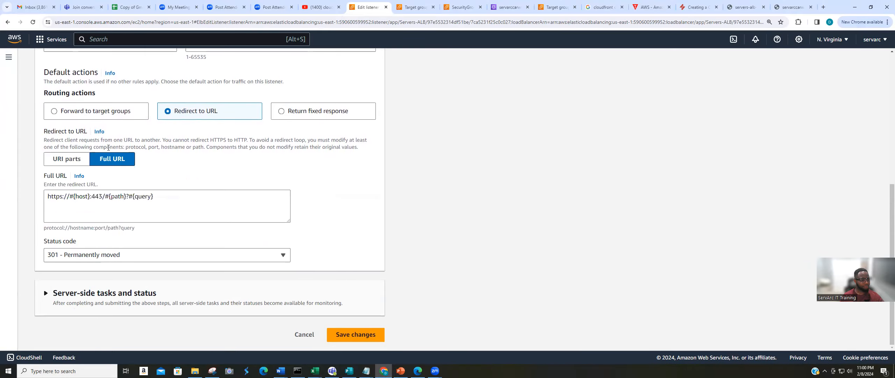
left_click(70, 160)
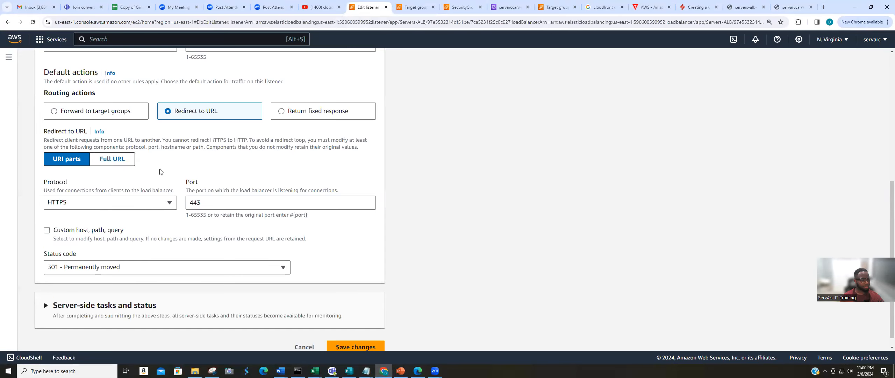
scroll(222, 211, "down", 1)
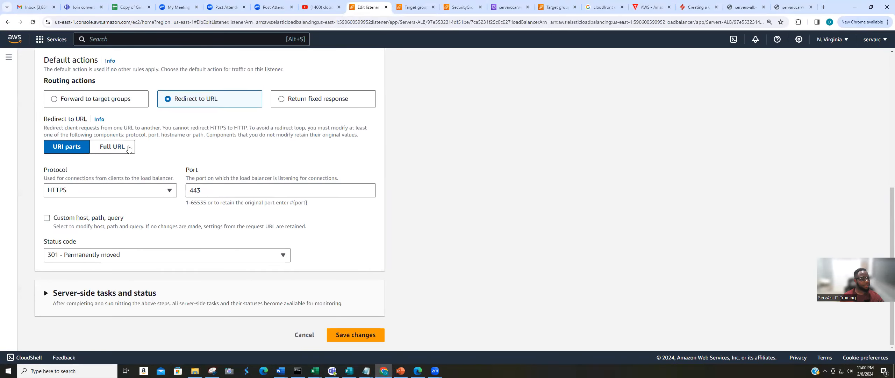
scroll(240, 189, "up", 3)
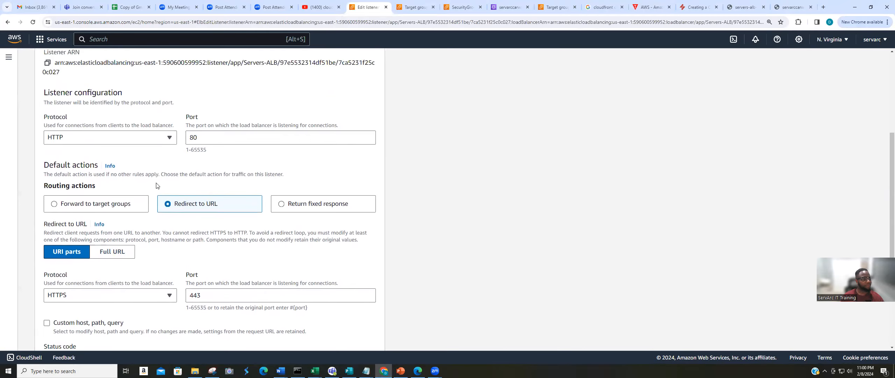
scroll(233, 205, "up", 4)
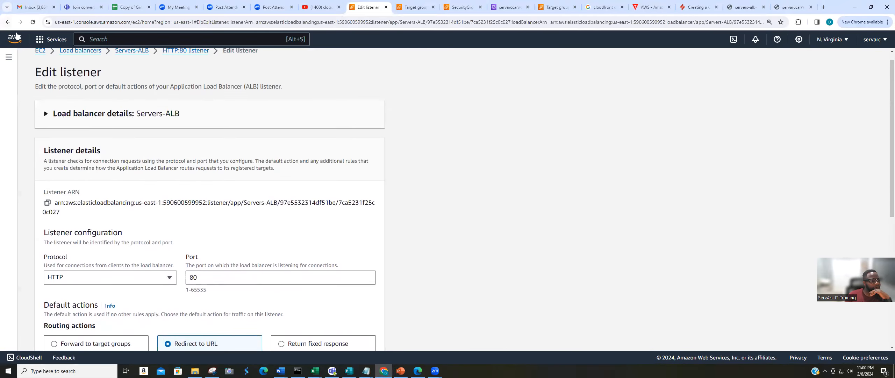
scroll(233, 205, "down", 1)
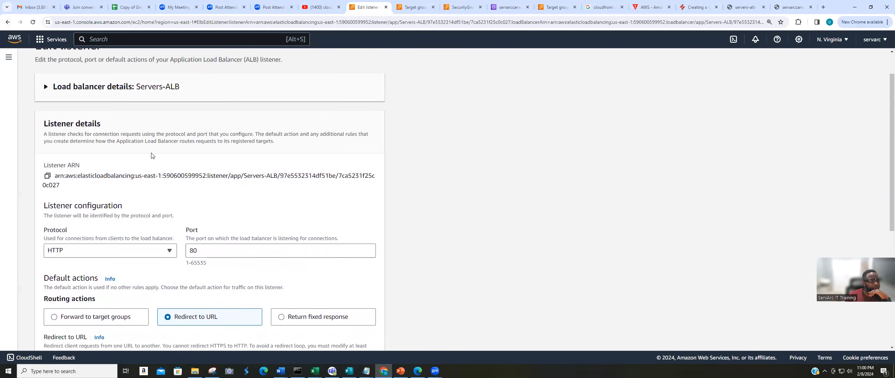
left_click(47, 79)
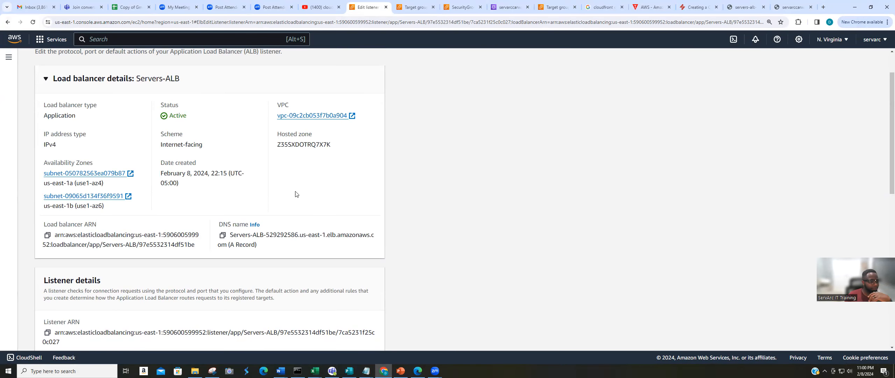
scroll(295, 194, "down", 8)
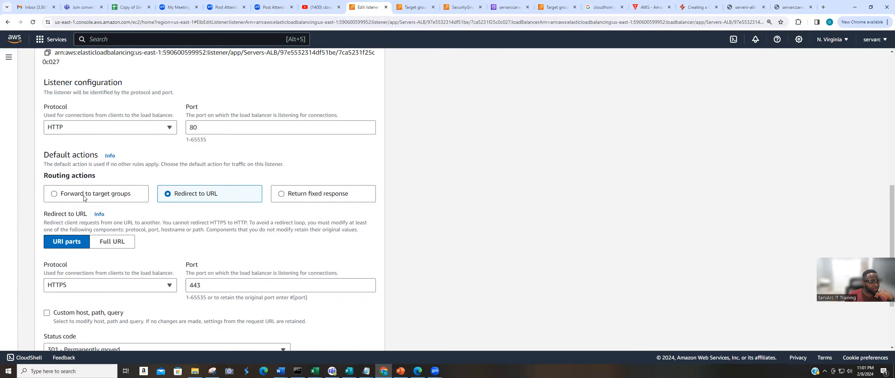
Step: Switch the default action back to forwarding to the Server-TG target group, and leave the listener editor without saving
left_click(60, 196)
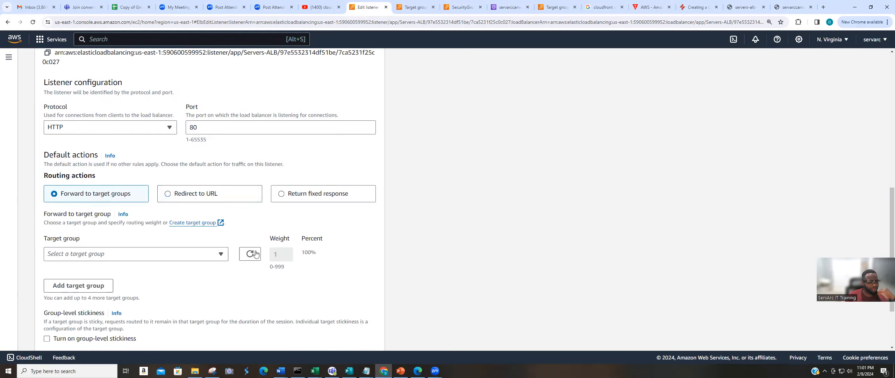
scroll(502, 231, "down", 3)
left_click(221, 173)
left_click(221, 173)
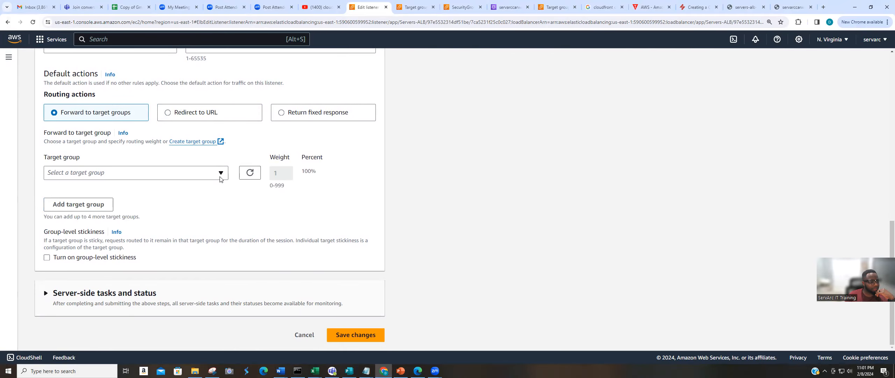
left_click(220, 178)
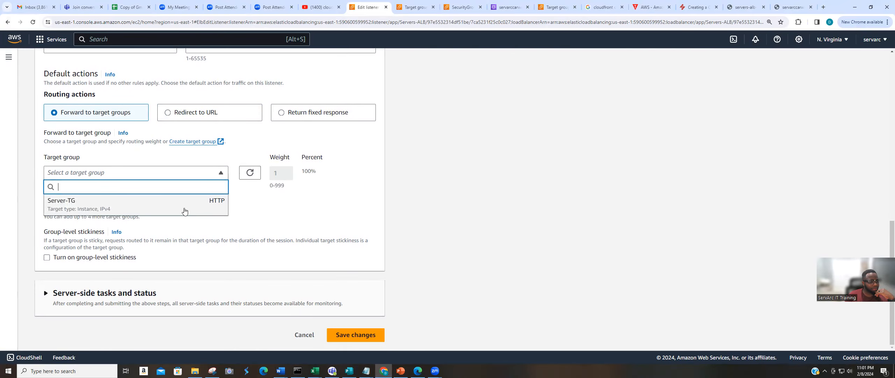
left_click(140, 210)
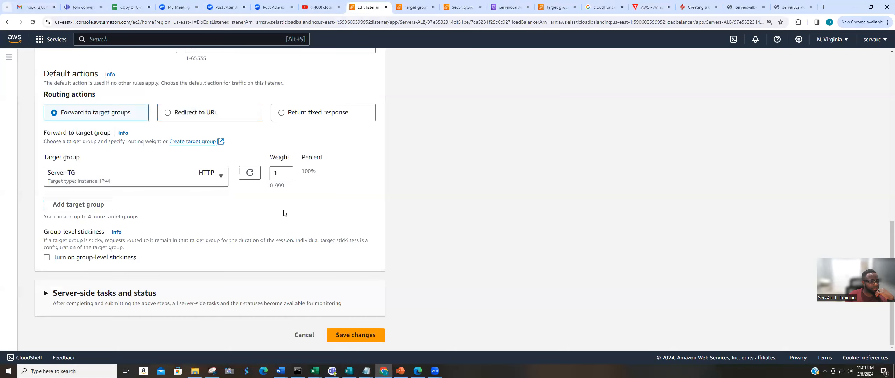
scroll(341, 227, "up", 2)
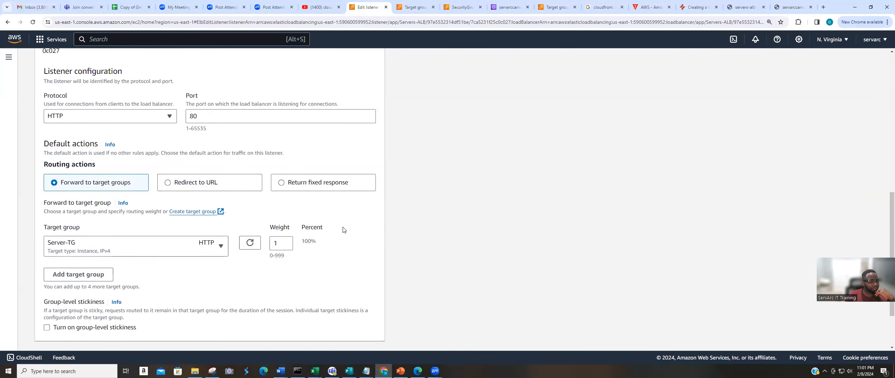
scroll(343, 229, "down", 2)
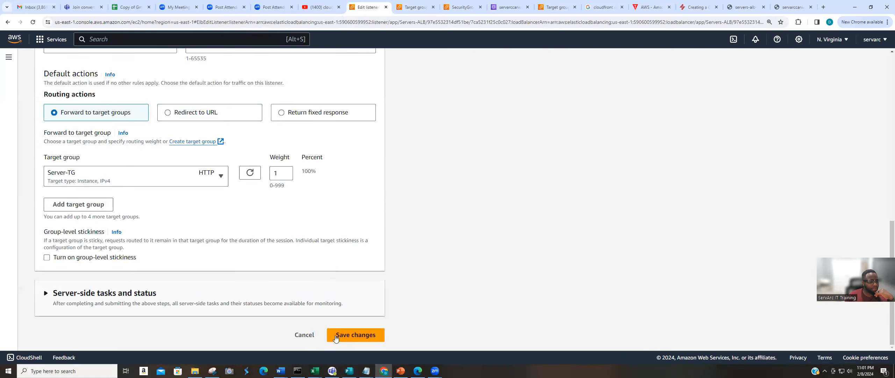
left_click(307, 335)
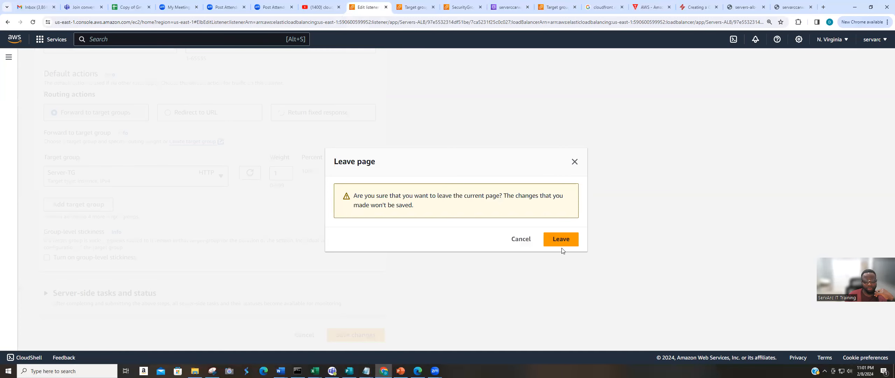
left_click(562, 245)
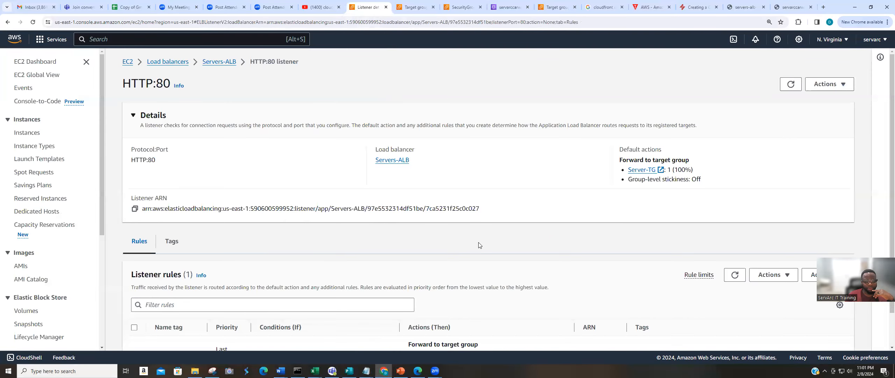
Step: Return to the listeners of Servers-ALB and open the HTTP:80 listener's rules for editing
scroll(262, 226, "down", 1)
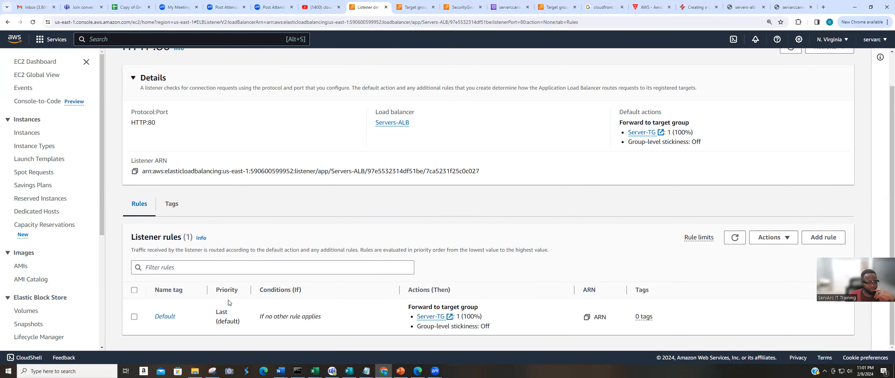
scroll(259, 247, "up", 1)
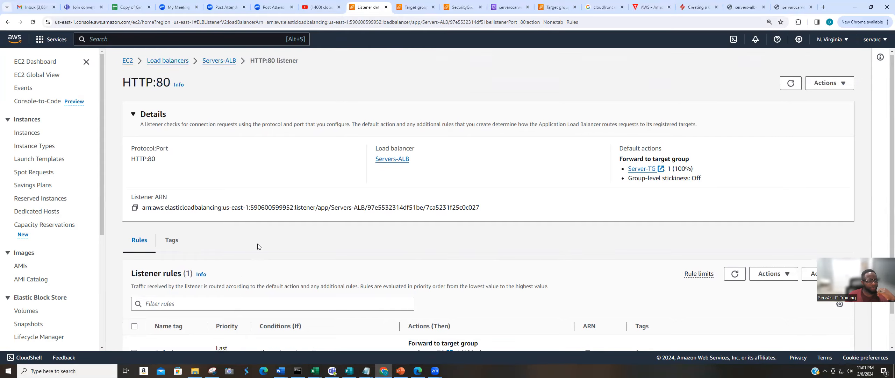
left_click(221, 63)
scroll(280, 244, "down", 3)
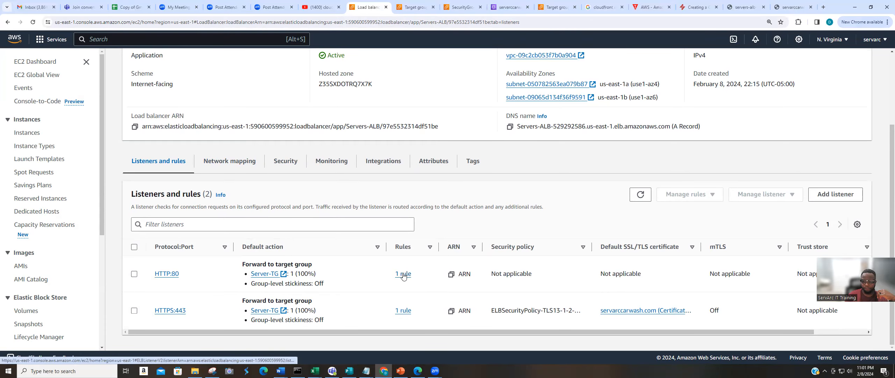
left_click(134, 275)
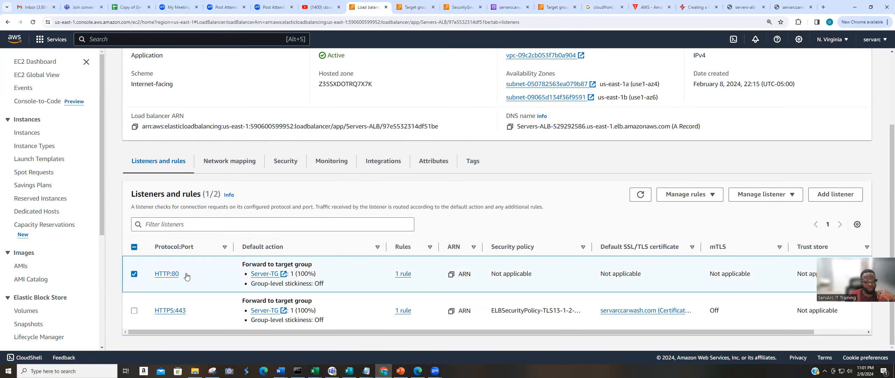
left_click(689, 197)
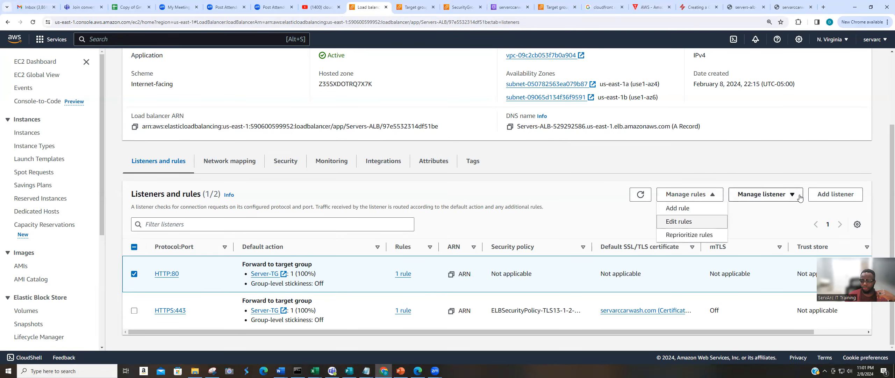
left_click(685, 223)
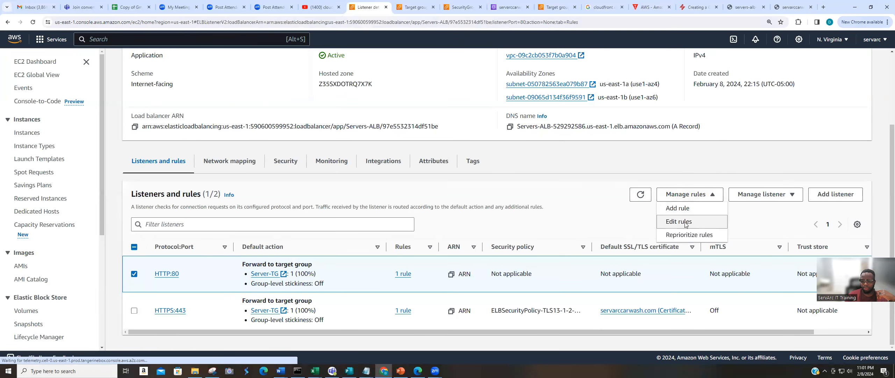
Step: Open the HTTP:80 listener's default rule for editing and review its listener configuration and default action
scroll(301, 262, "down", 1)
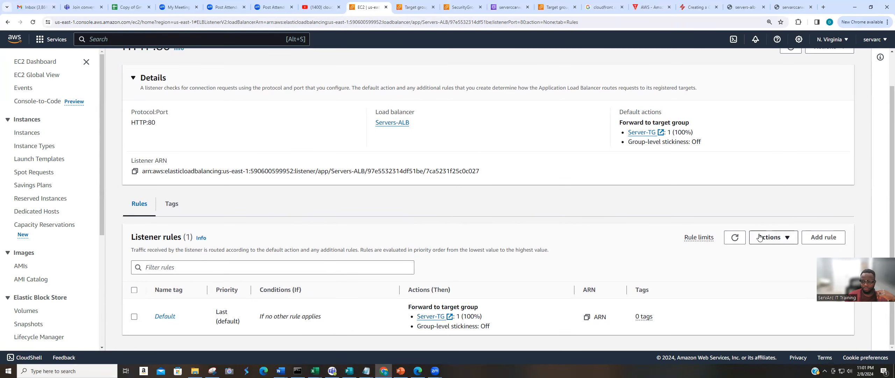
left_click(134, 317)
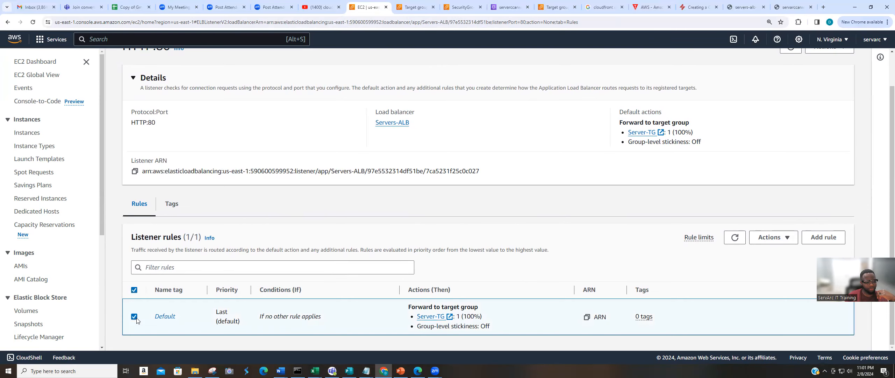
left_click(775, 237)
left_click(771, 265)
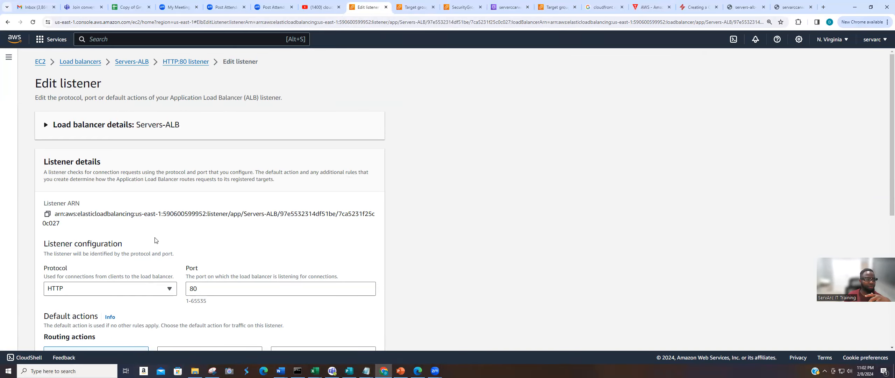
scroll(245, 280, "down", 7)
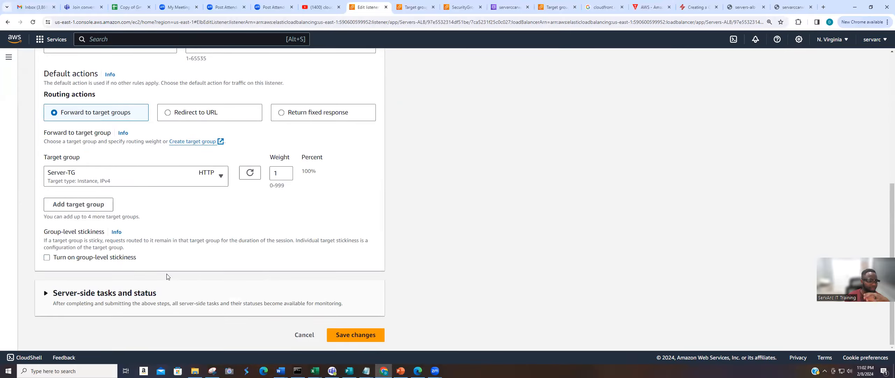
left_click(158, 302)
scroll(186, 301, "down", 2)
scroll(364, 305, "up", 6)
scroll(367, 306, "up", 3)
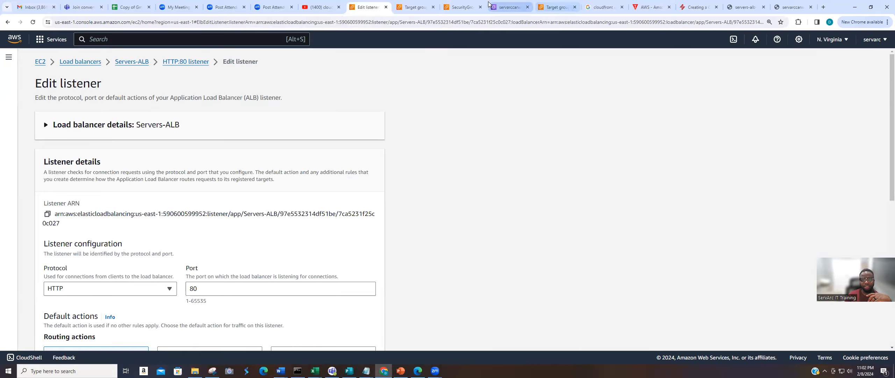
Step: Find the Route 53 service and open the servarccarwash.com hosted zone
left_click(413, 7)
left_click(226, 21)
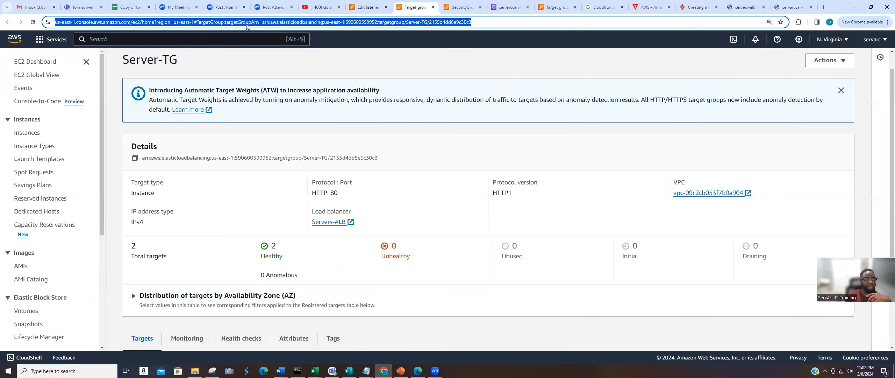
left_click(250, 36)
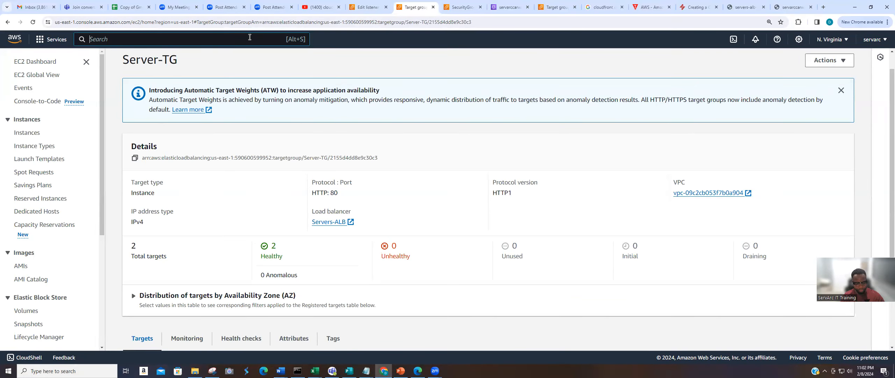
type("route")
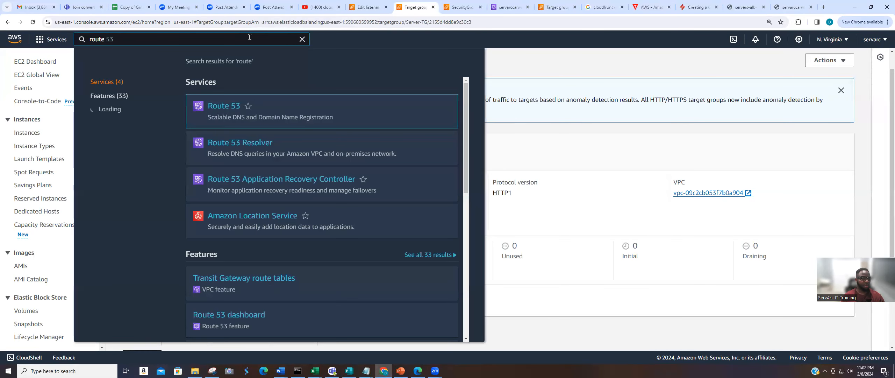
left_click(241, 106)
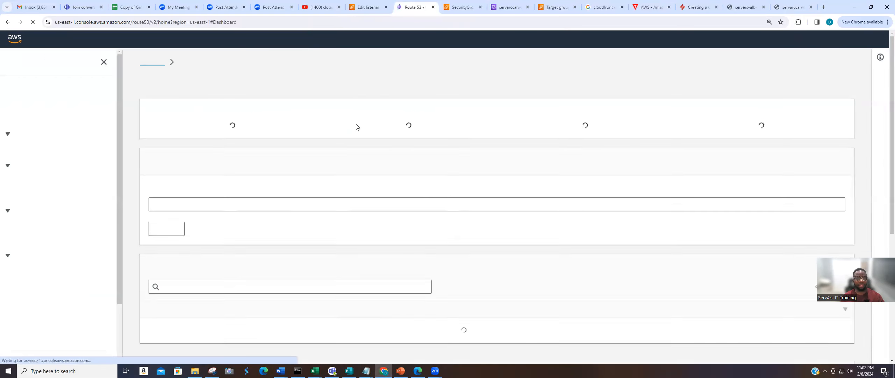
left_click(234, 146)
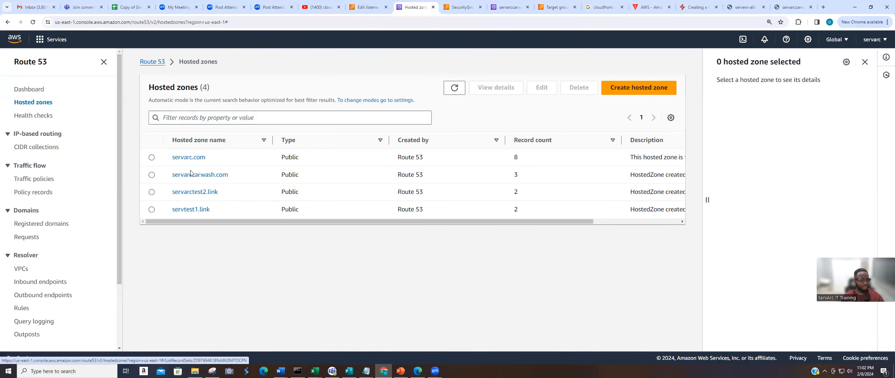
left_click(191, 173)
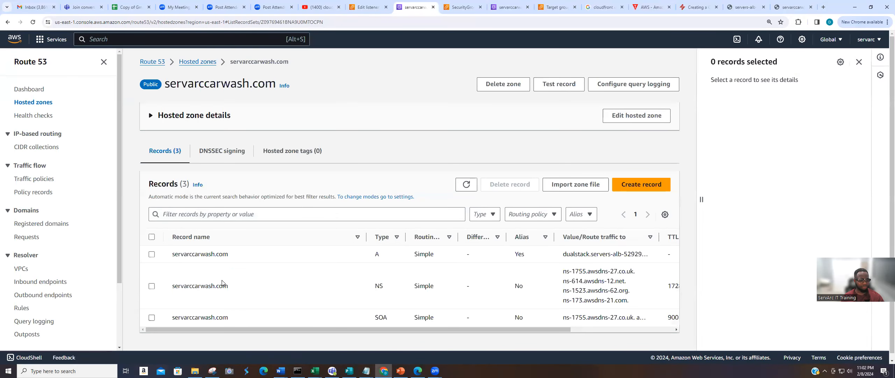
Step: Start a new A record named www in the servarccarwash.com zone and make it an alias
scroll(277, 281, "down", 1)
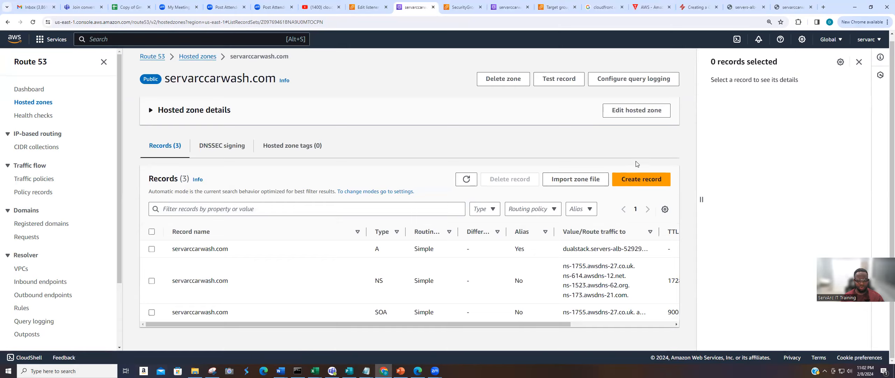
left_click(643, 179)
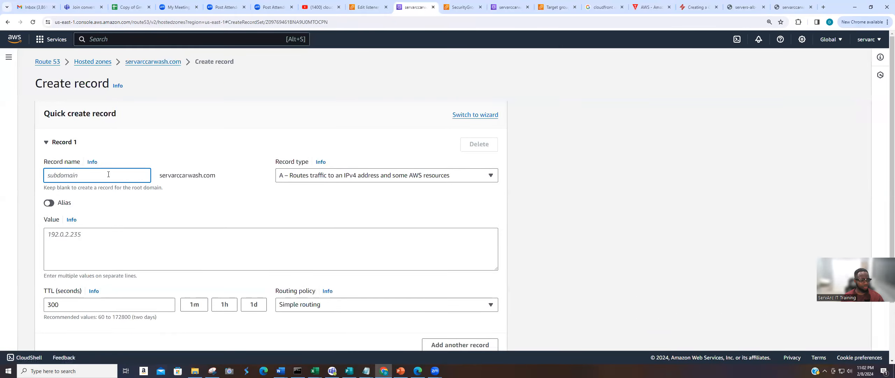
type("www")
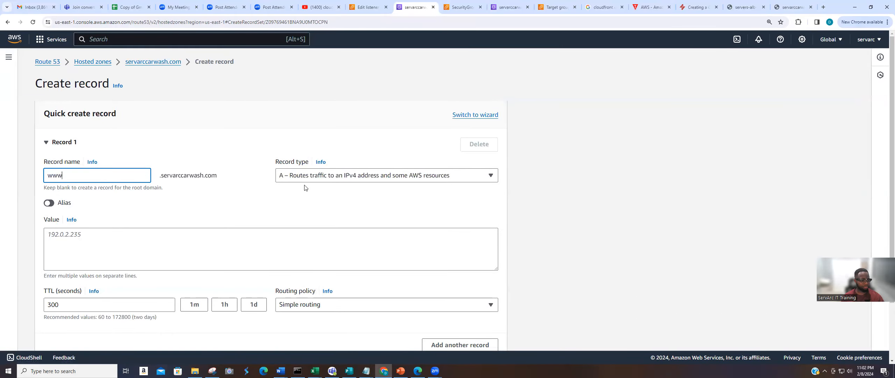
scroll(493, 253, "down", 2)
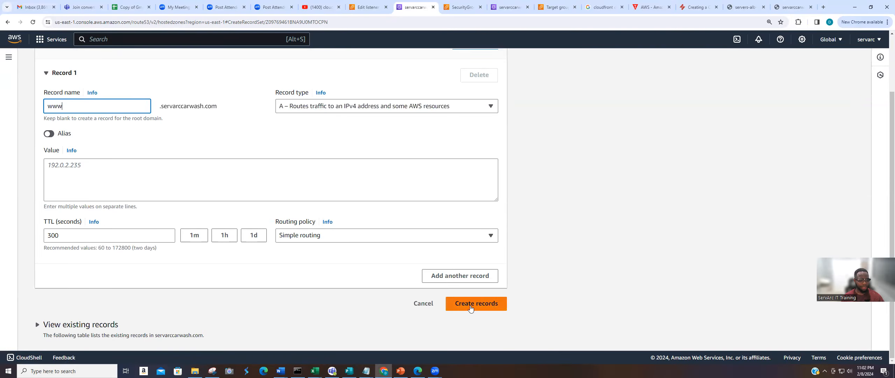
left_click(53, 133)
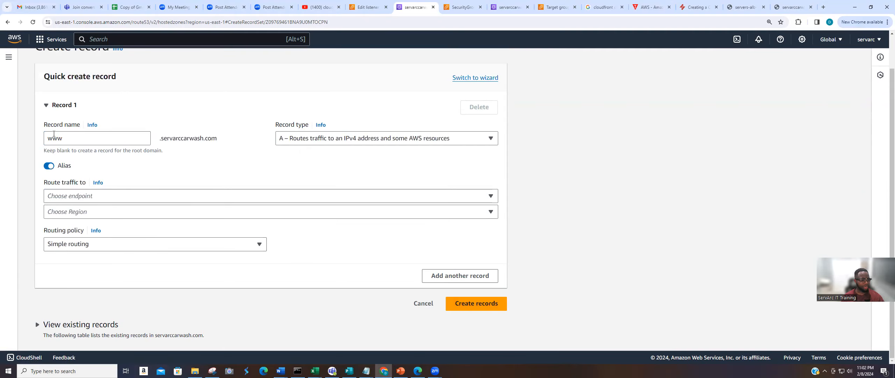
Step: Route the alias to the Servers-ALB Application Load Balancer in US East (N. Virginia) with simple routing, and create the record
left_click(94, 196)
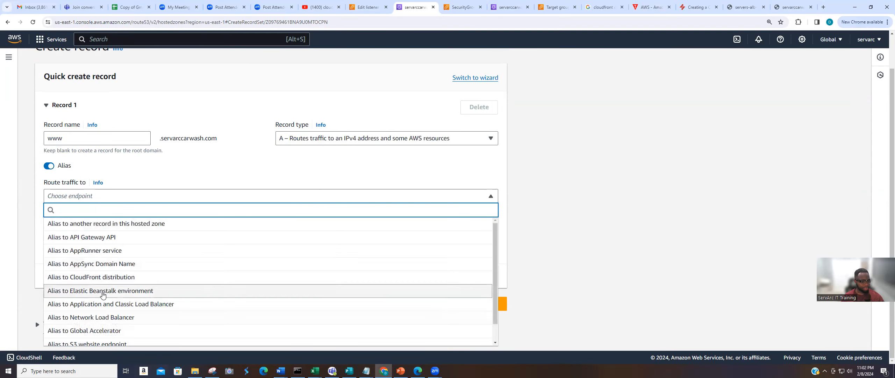
left_click(100, 303)
left_click(117, 213)
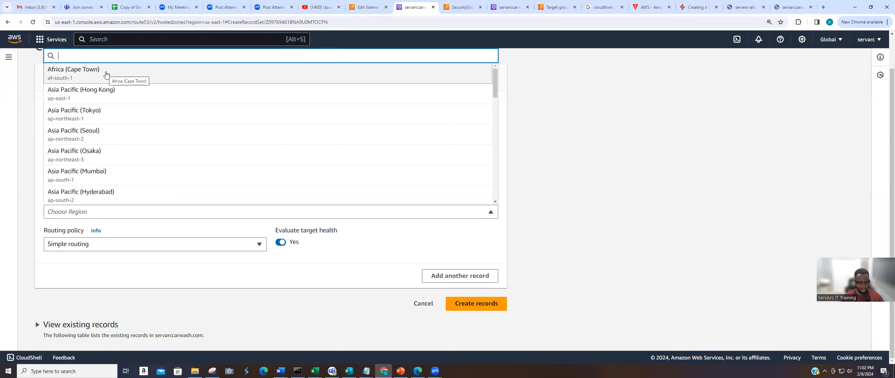
type("us")
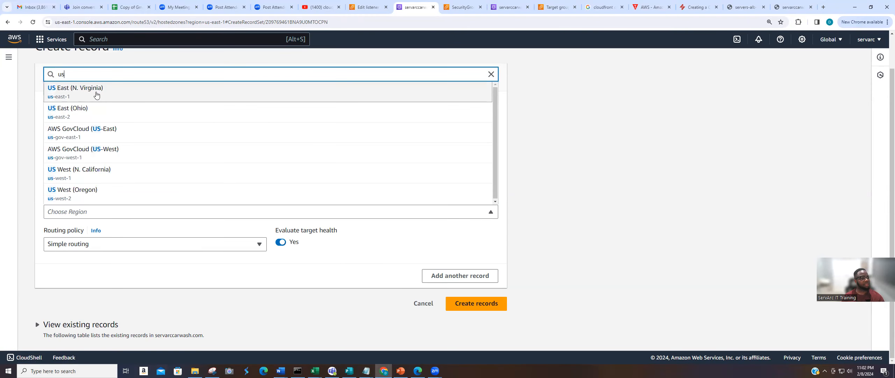
left_click(95, 92)
left_click(103, 227)
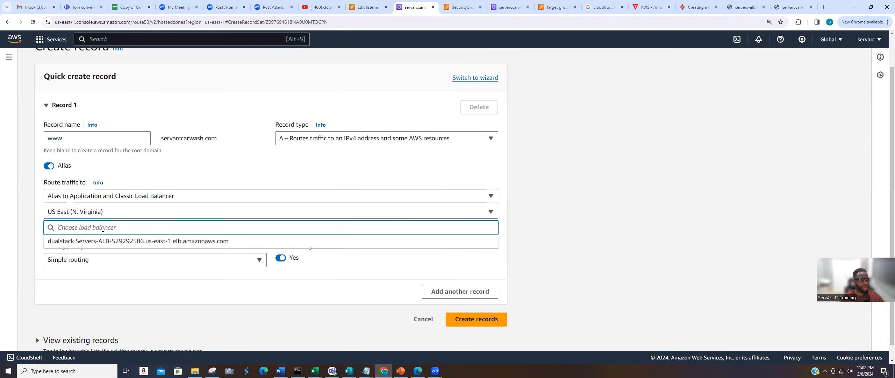
left_click(118, 246)
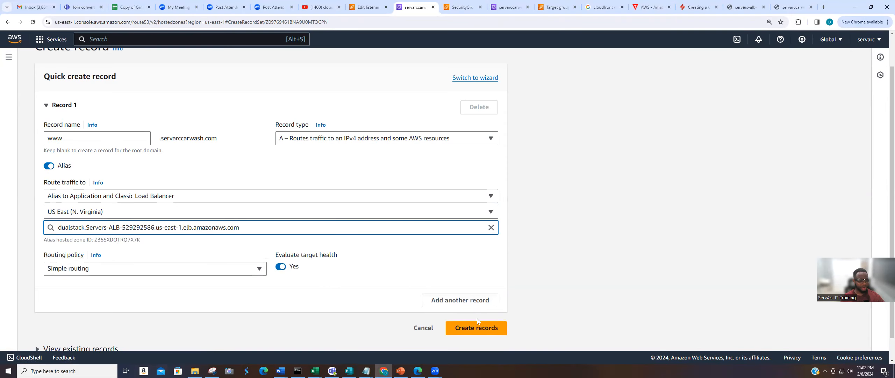
left_click(476, 328)
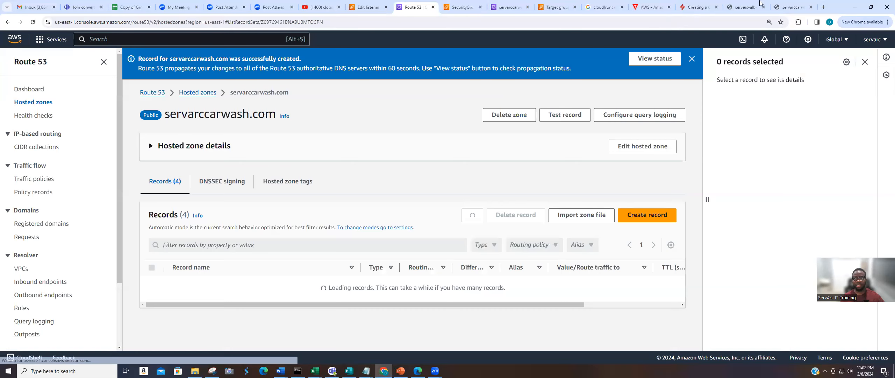
Step: Check the load balancer's DNS page and the servarccarwash.com site, enlarge the site to 300%, and reload it
left_click(749, 8)
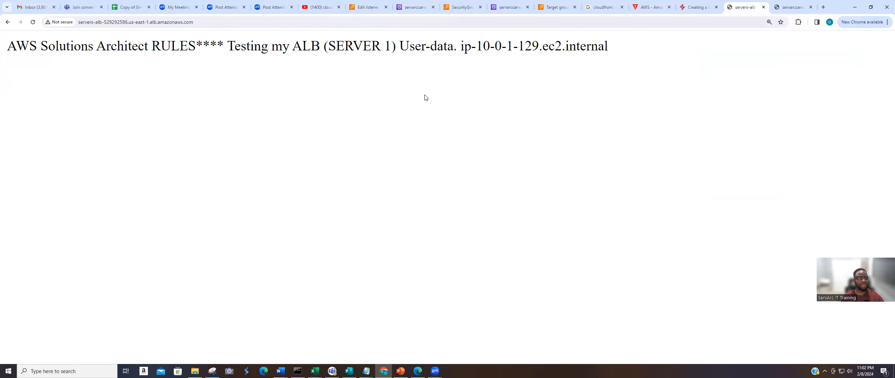
left_click(792, 9)
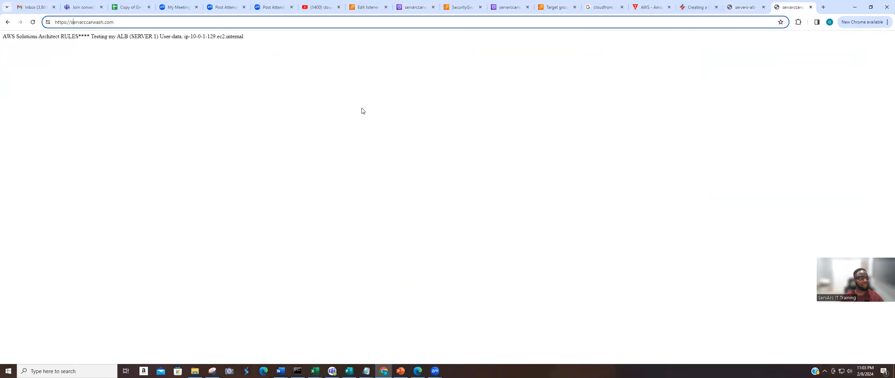
key("ctrl+minus")
key("ctrl+minus")
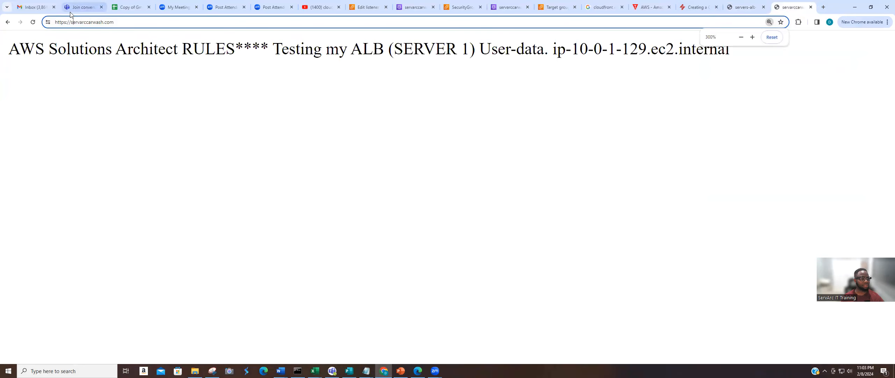
left_click(33, 22)
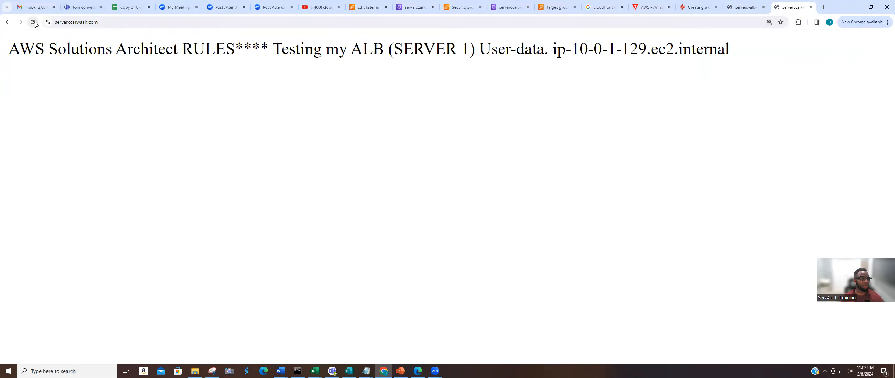
left_click(60, 22)
left_click(61, 22)
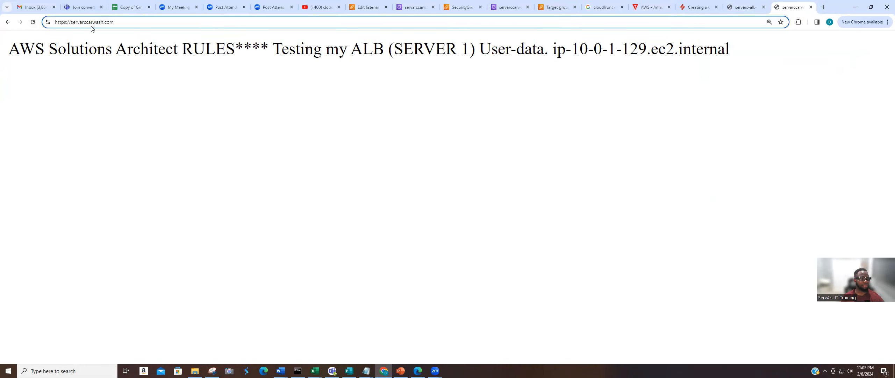
left_click(70, 22)
double_click(72, 22)
left_click(79, 25)
key("Left")
key("Left")
key("Left")
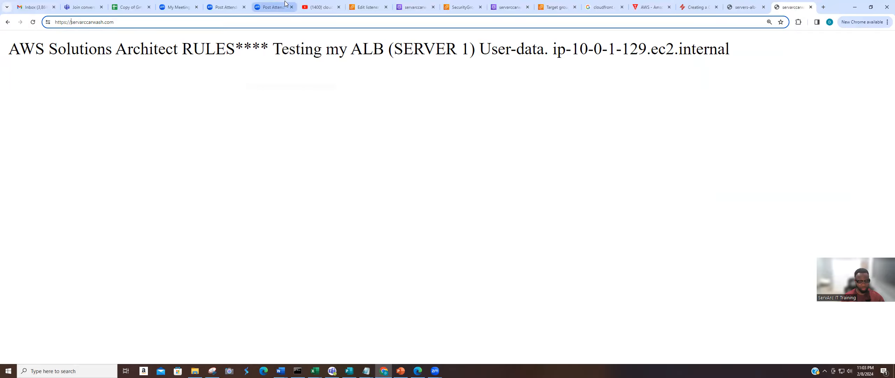
type("www.")
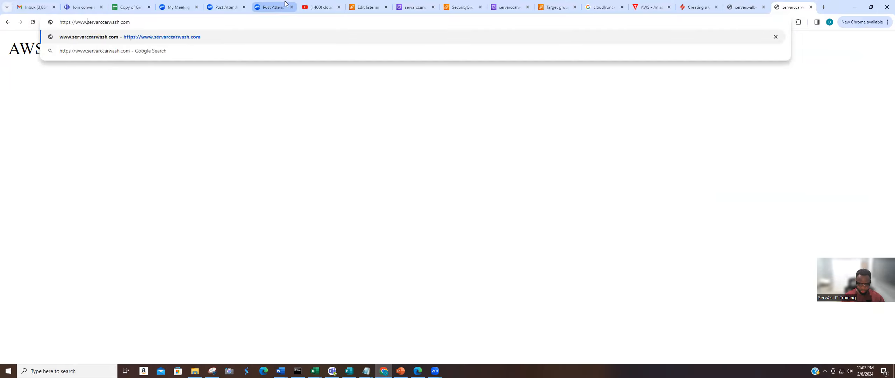
key("Return")
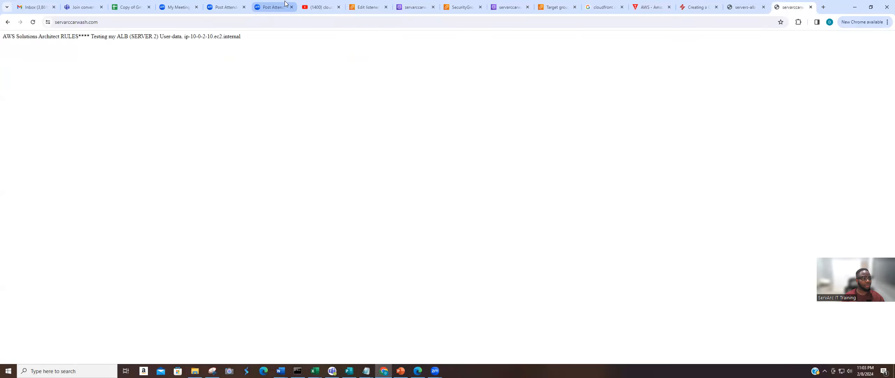
Step: Enlarge the www site to 250% and reload it repeatedly to check which server responds
key("ctrl+plus")
key("ctrl+plus")
key("ctrl+plus")
key("ctrl+plus")
key("ctrl+plus")
key("ctrl+plus")
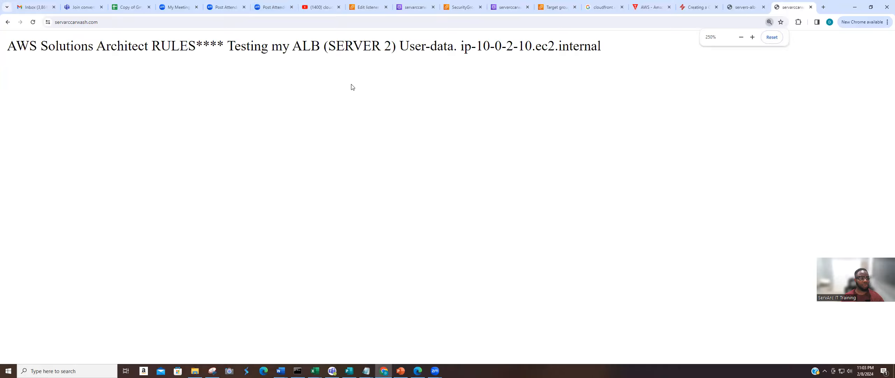
left_click(34, 23)
left_click(33, 23)
left_click(33, 23)
left_click(33, 22)
left_click(33, 22)
left_click(33, 22)
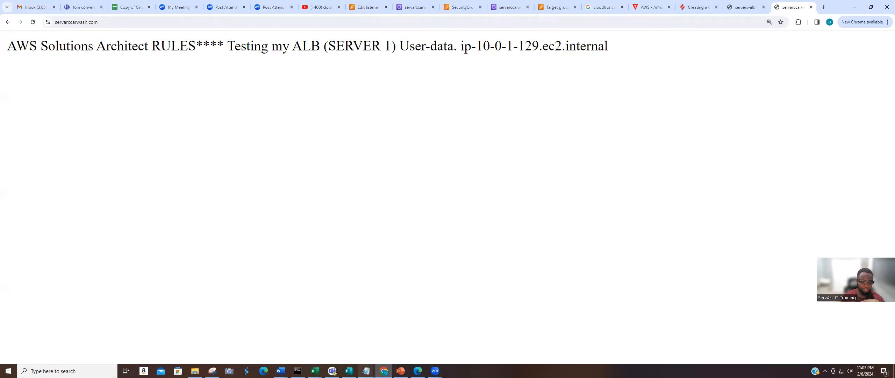
Step: Bring up the perfect user data file and the untitled project notes, and capitalize "Two" in the notes' first line
mouse_move(366, 371)
left_click(389, 344)
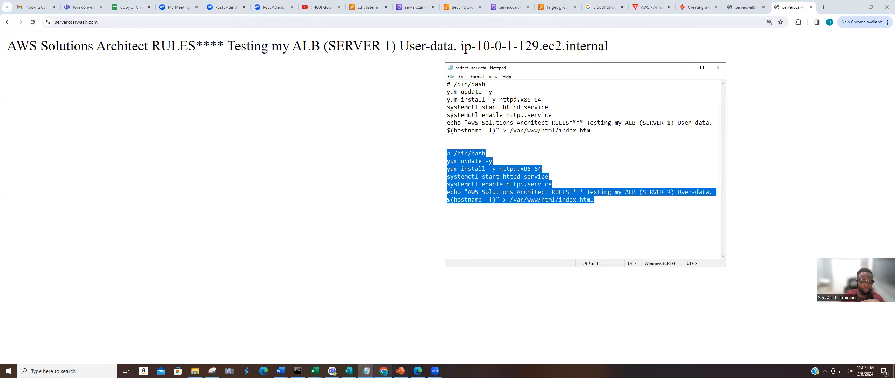
left_click(343, 344)
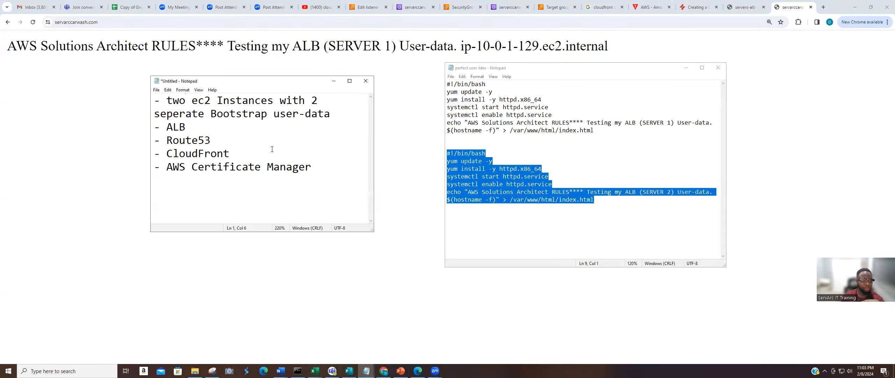
key("Left")
key("Left")
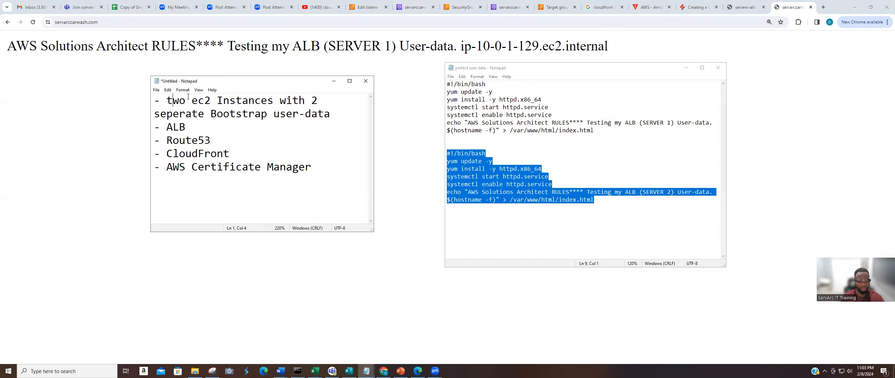
key("BackSpace")
type("T")
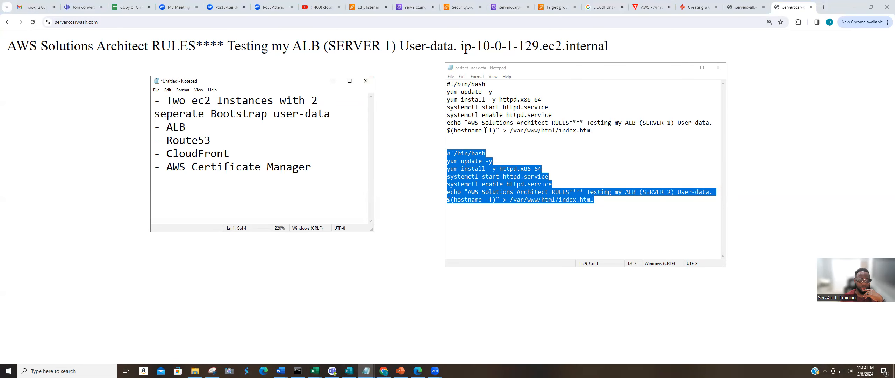
Step: Highlight the SERVER 1 bootstrap script in the perfect user data file and bring that file back up for review
left_click_drag(604, 130, 429, 83)
left_click(430, 84)
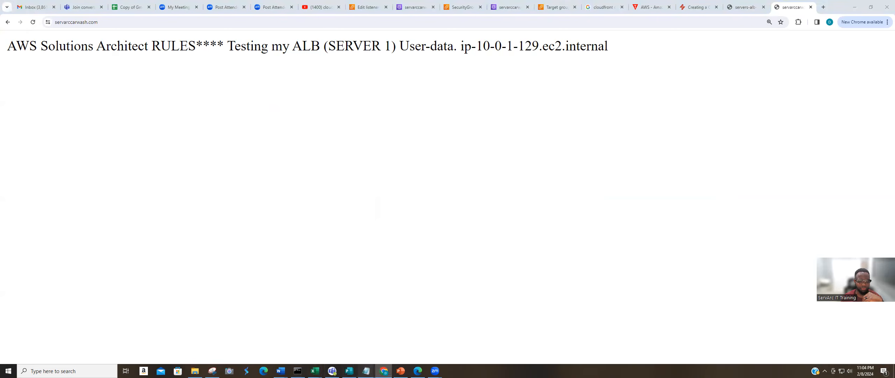
left_click(366, 371)
left_click(391, 343)
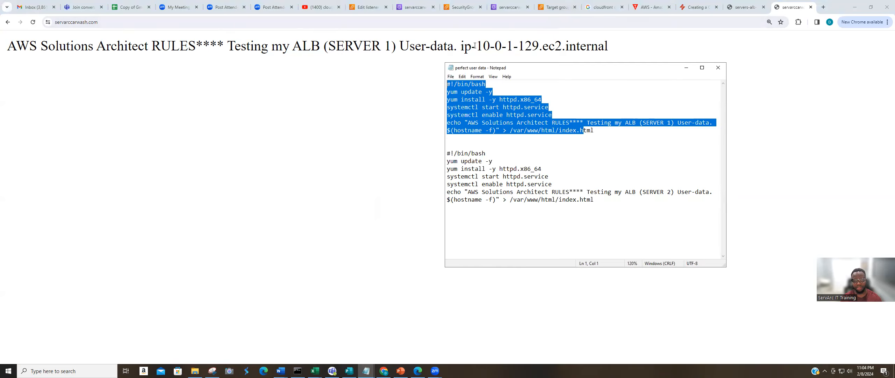
Step: Return to the untitled project notes and extend the ALB line with "& TG"
left_click(366, 371)
left_click(343, 339)
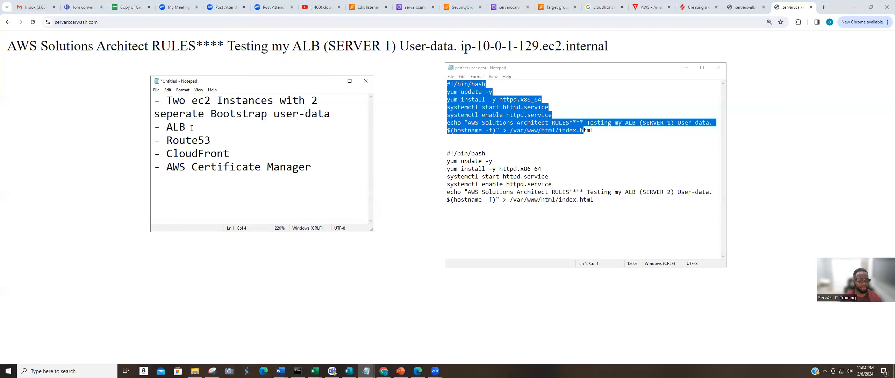
type("& TG")
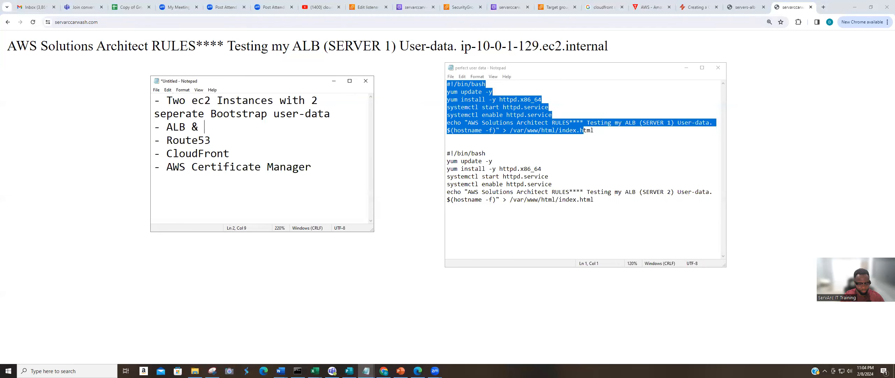